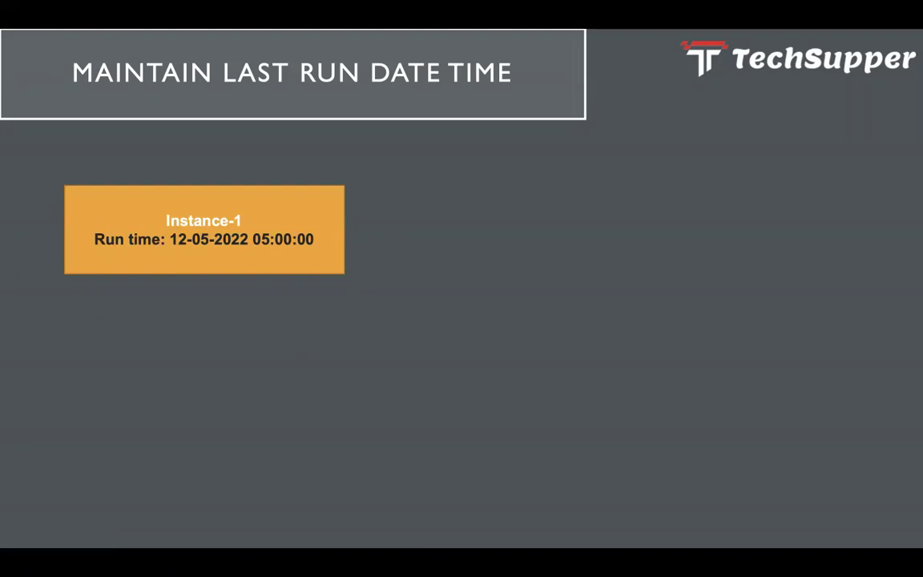
{"action": "key", "text": "Right"}
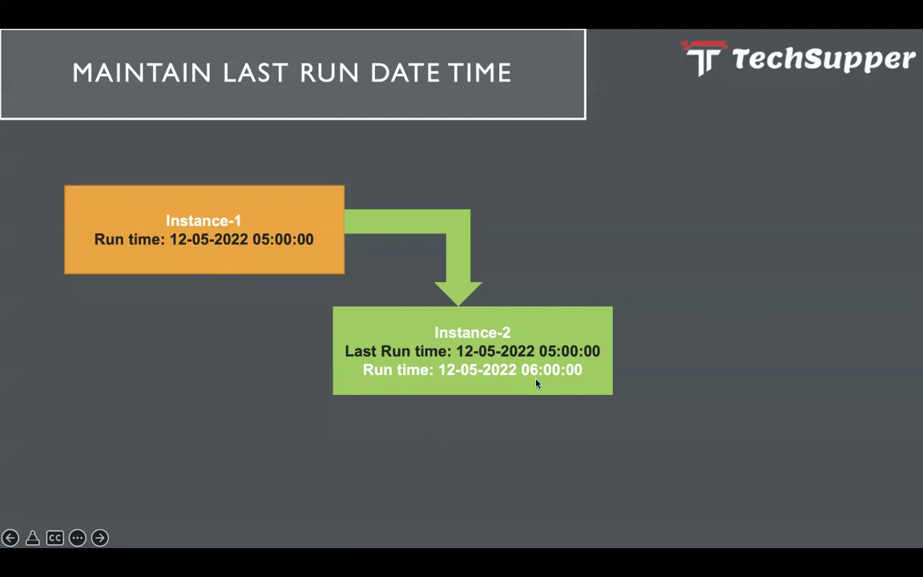
{"action": "left_click", "coordinate": [494, 447]}
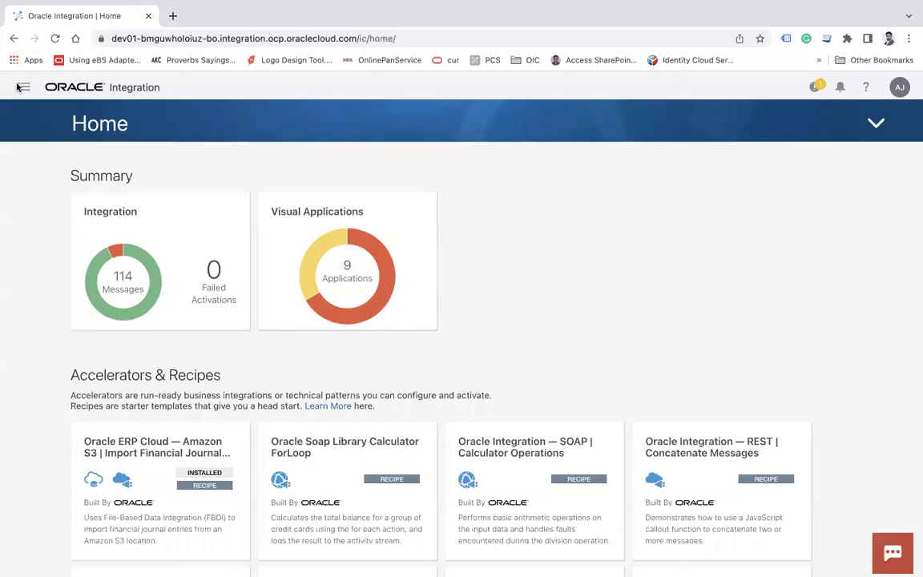
Step: Start a new integration from the Integrations list using the Scheduled Orchestration style
{"action": "left_click", "coordinate": [23, 88]}
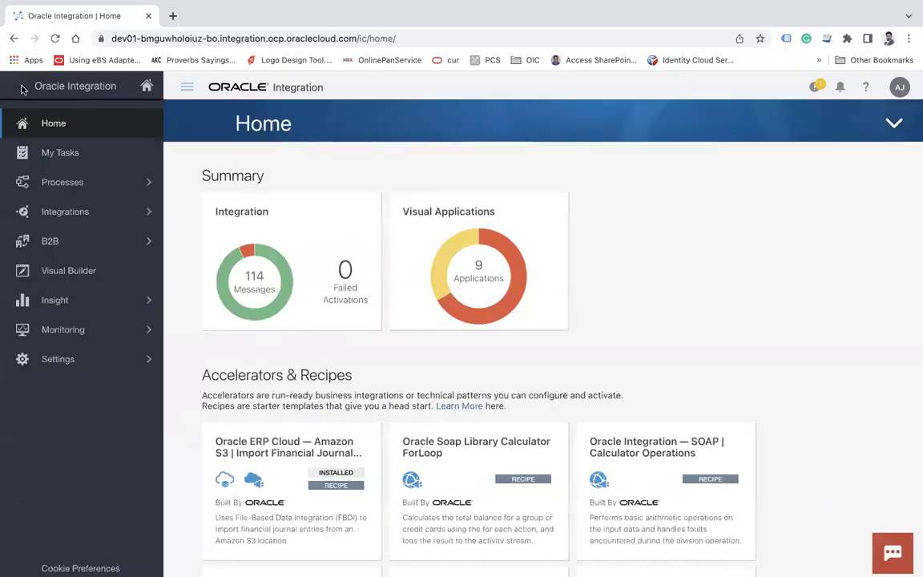
{"action": "left_click", "coordinate": [107, 213]}
{"action": "left_click", "coordinate": [86, 124]}
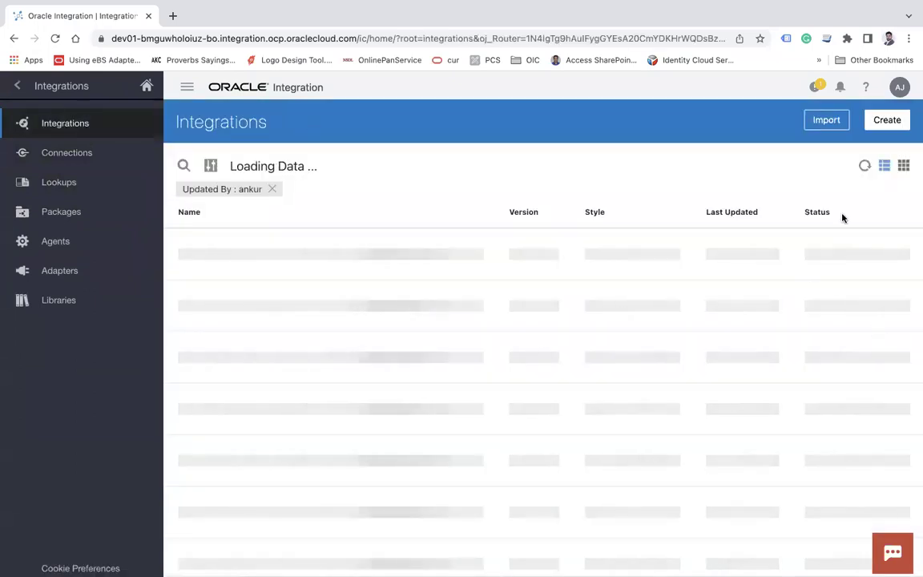
{"action": "left_click", "coordinate": [887, 121]}
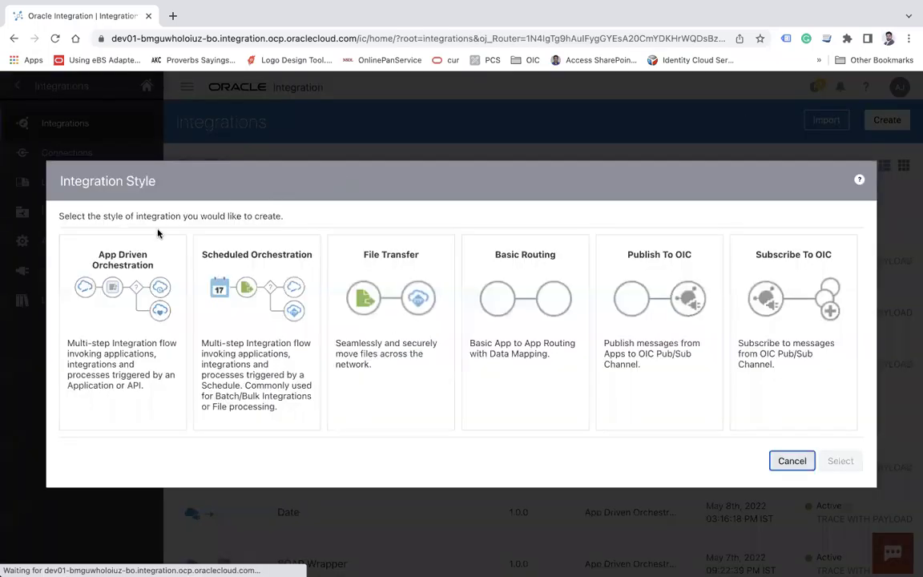
{"action": "left_click", "coordinate": [235, 297]}
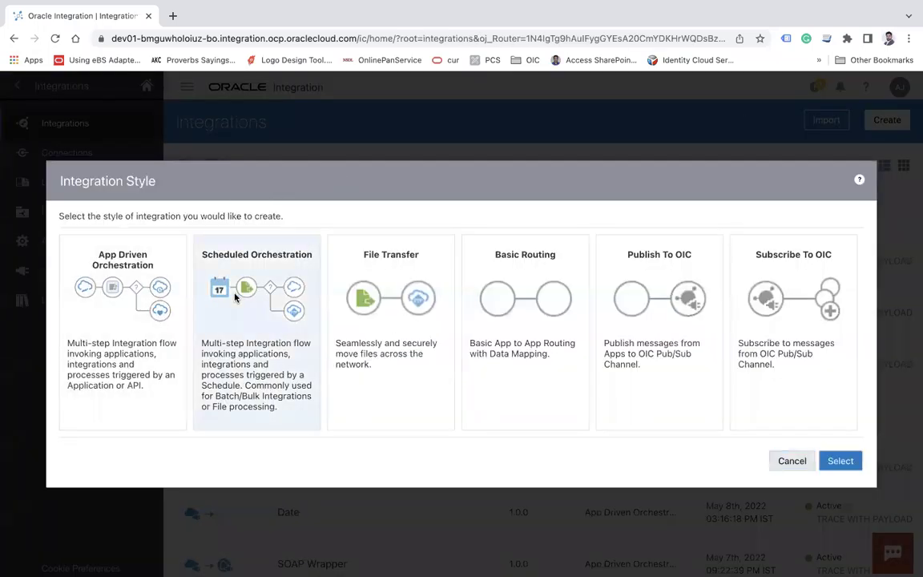
{"action": "left_click", "coordinate": [835, 462]}
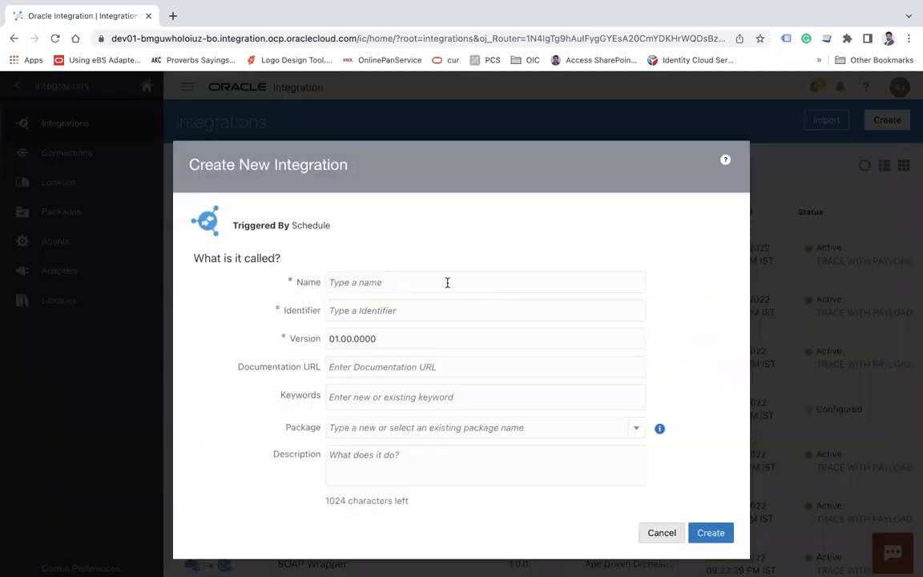
Step: Name the new integration LastRunDateTime and create it
{"action": "left_click", "coordinate": [447, 282]}
{"action": "type", "text": "L"}
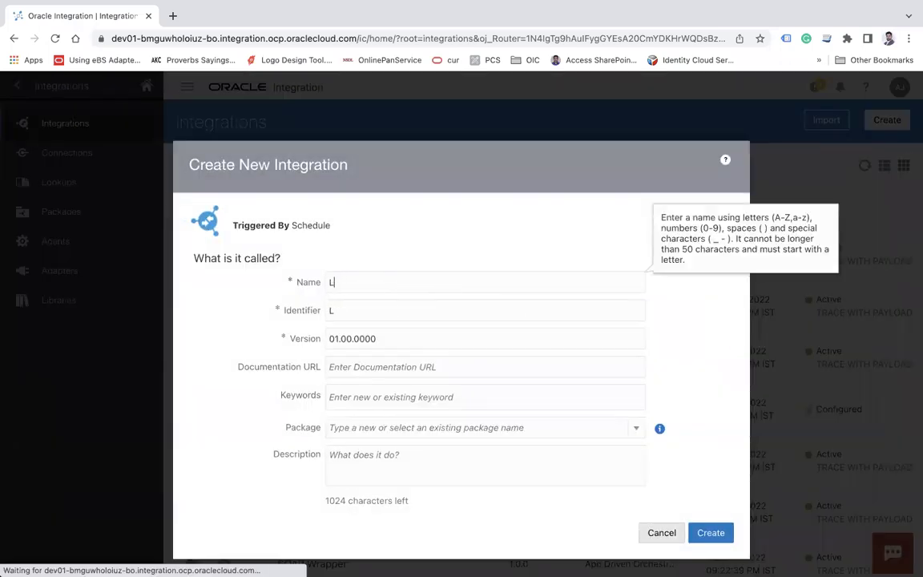
{"action": "type", "text": "astRunDateTime"}
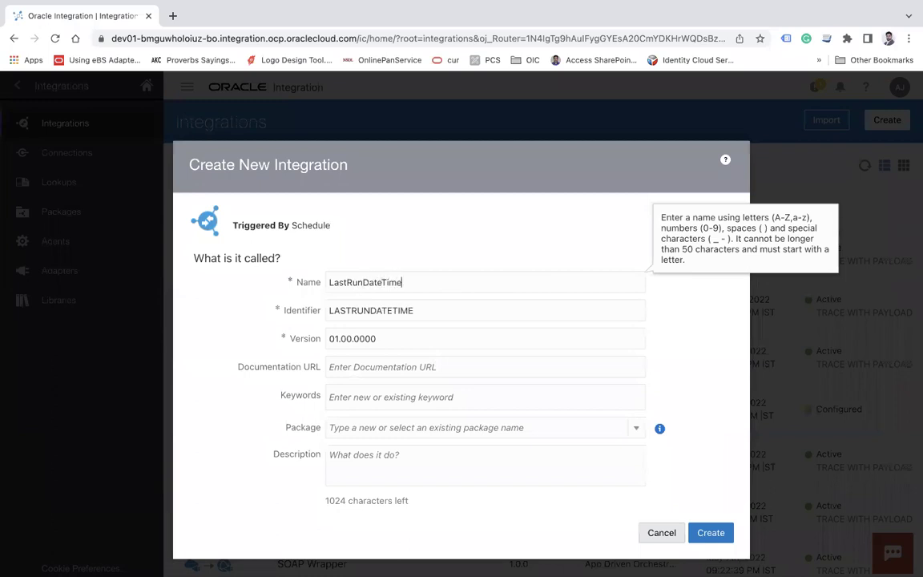
{"action": "left_click", "coordinate": [708, 533]}
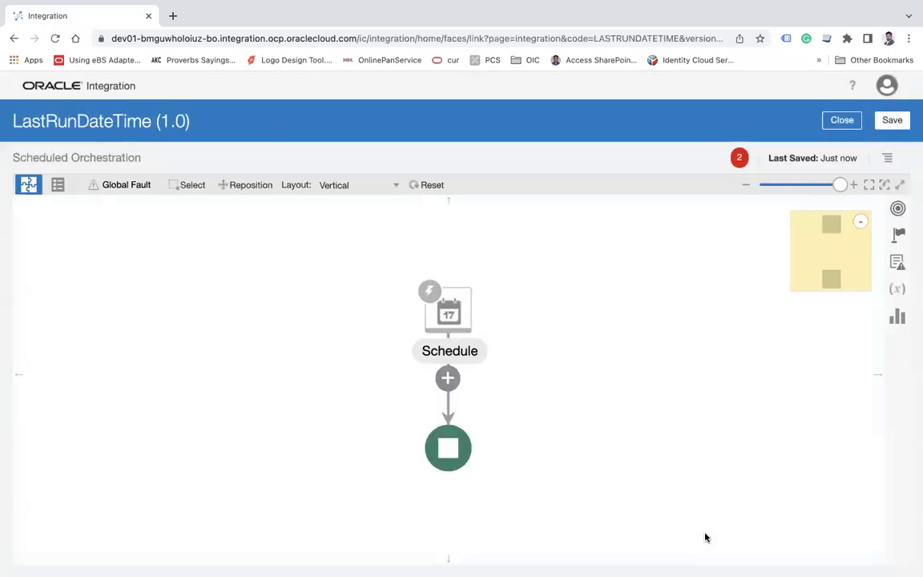
Step: Switch the orchestration canvas layout to Horizontal
{"action": "left_click", "coordinate": [447, 377]}
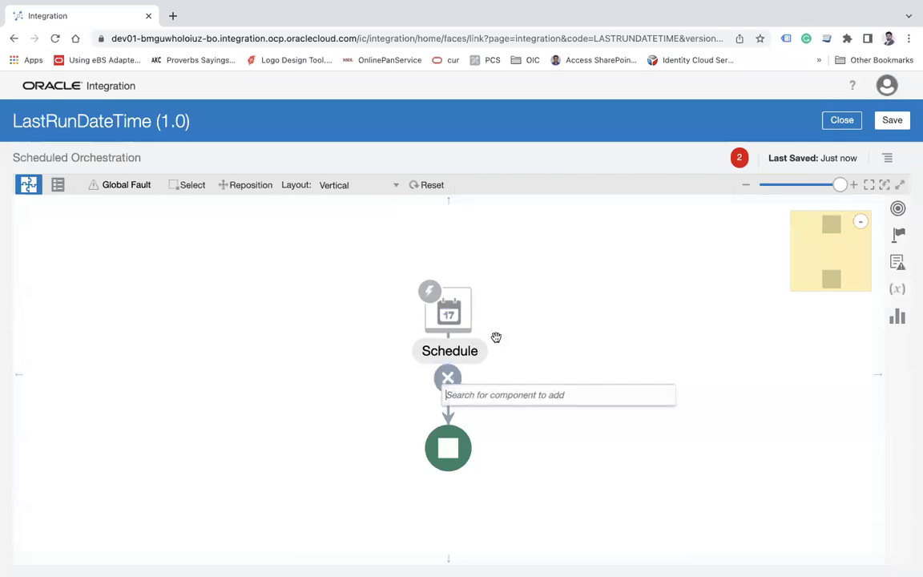
{"action": "left_click", "coordinate": [646, 272]}
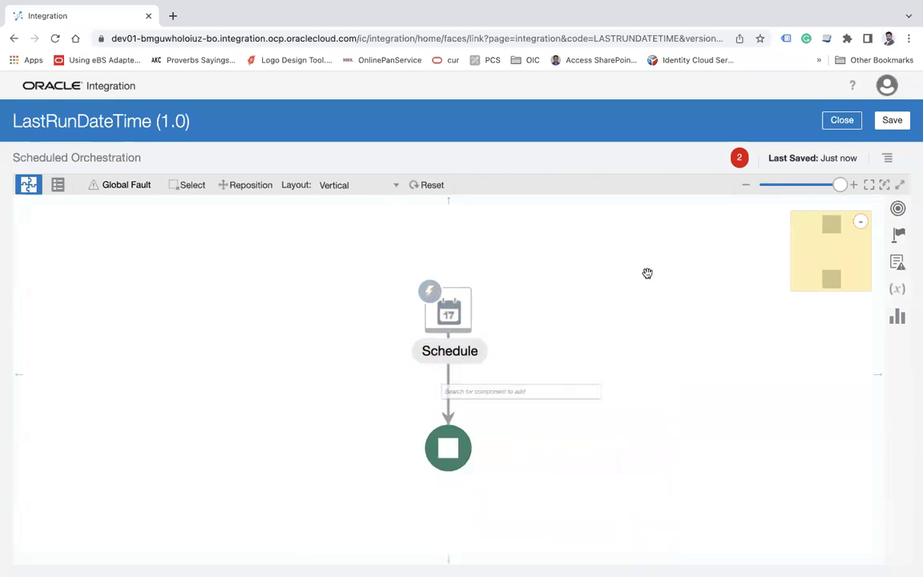
{"action": "left_click", "coordinate": [335, 185]}
{"action": "left_click", "coordinate": [346, 205]}
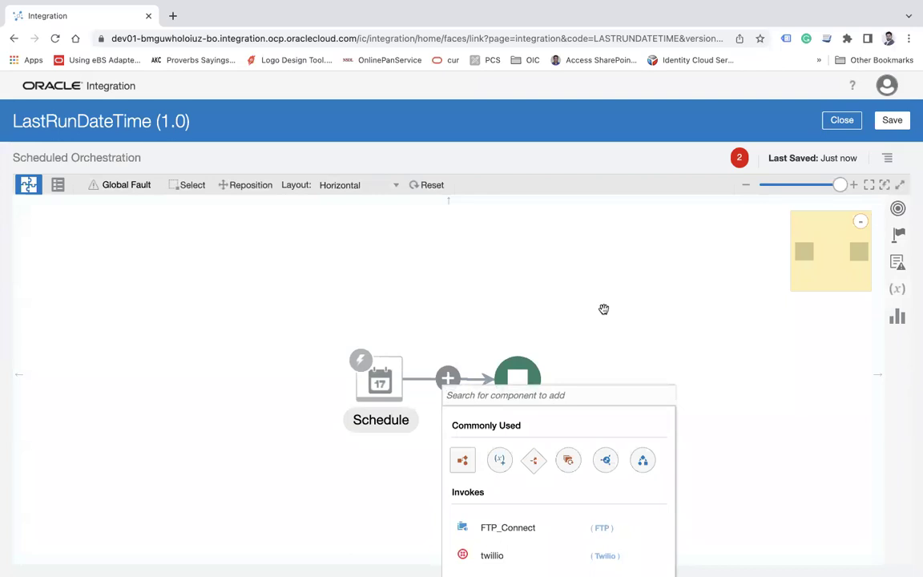
Step: Open the parameters of the Schedule trigger for editing
{"action": "left_click", "coordinate": [381, 385]}
{"action": "mouse_move", "coordinate": [381, 384]}
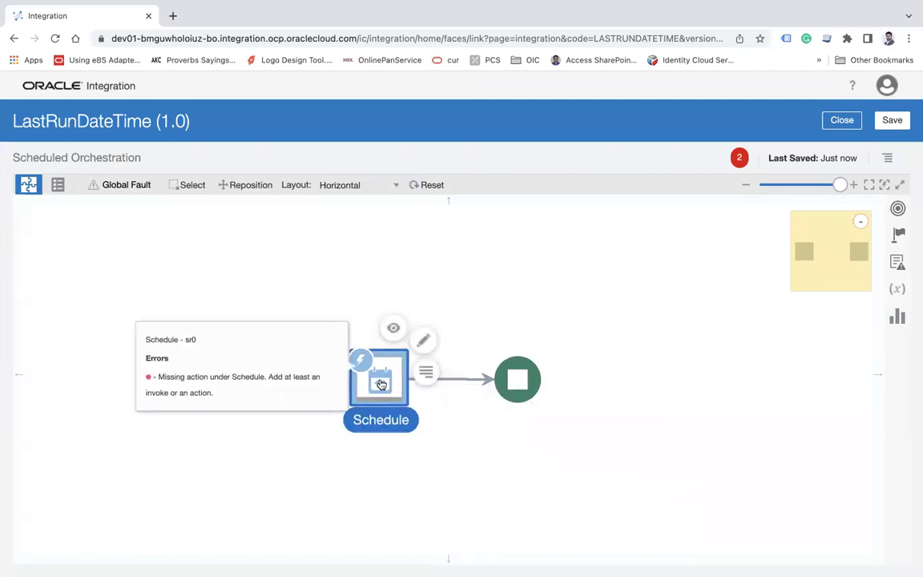
{"action": "left_click", "coordinate": [426, 343]}
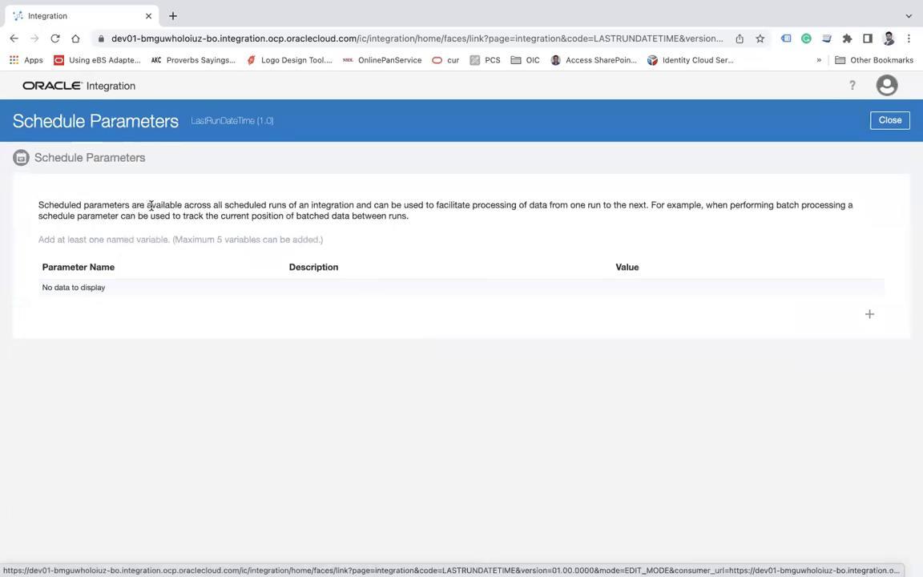
Step: Read the explanation of what schedule parameters are for and how many variables are allowed
{"action": "double_click", "coordinate": [244, 206]}
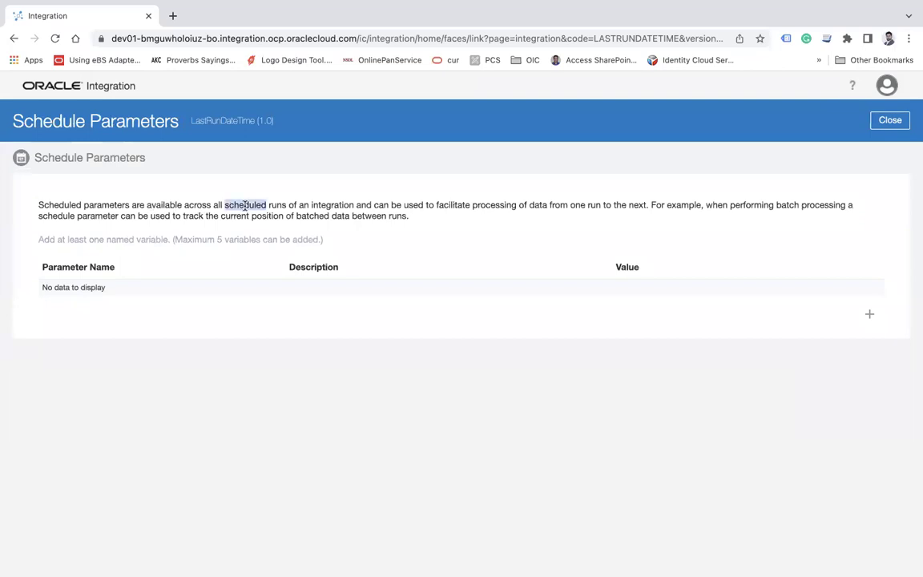
{"action": "left_click", "coordinate": [338, 206]}
{"action": "double_click", "coordinate": [338, 207]}
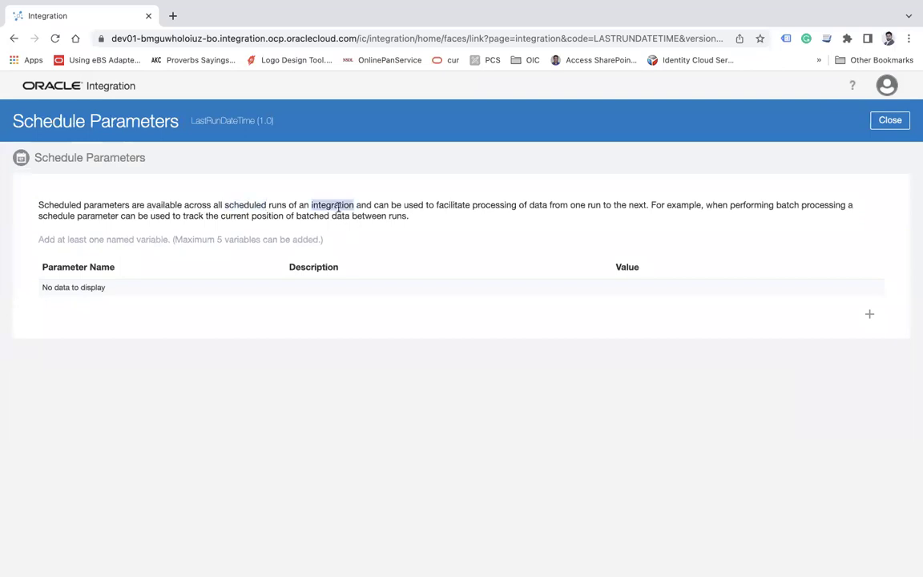
{"action": "double_click", "coordinate": [461, 205]}
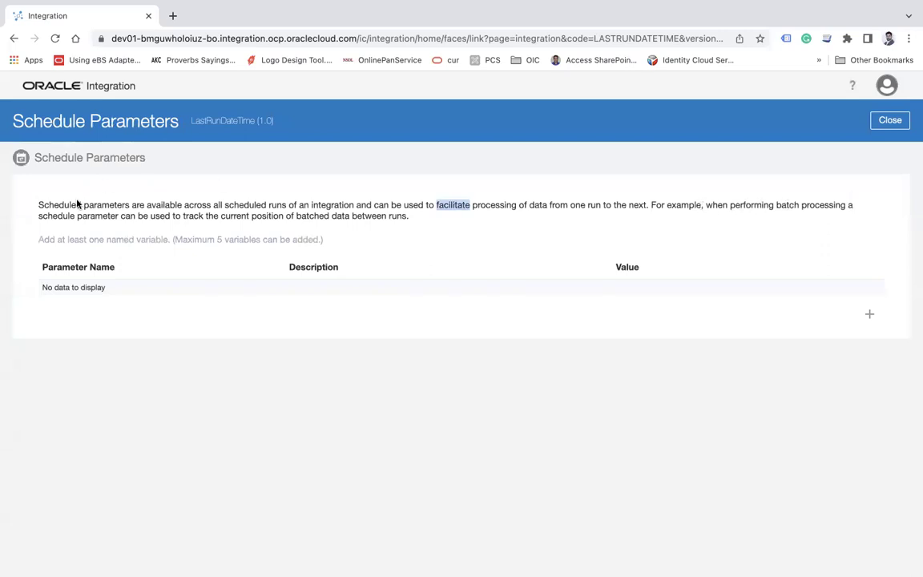
{"action": "double_click", "coordinate": [230, 216]}
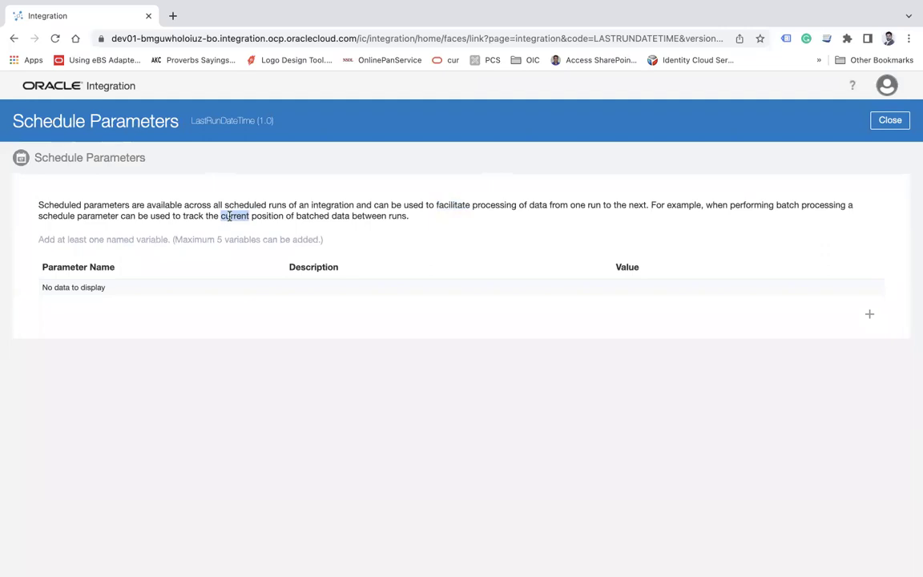
{"action": "double_click", "coordinate": [218, 240]}
Step: Add a schedule parameter named LastRunDateTime with an empty string '' as its default value, and save the integration
{"action": "left_click", "coordinate": [870, 319]}
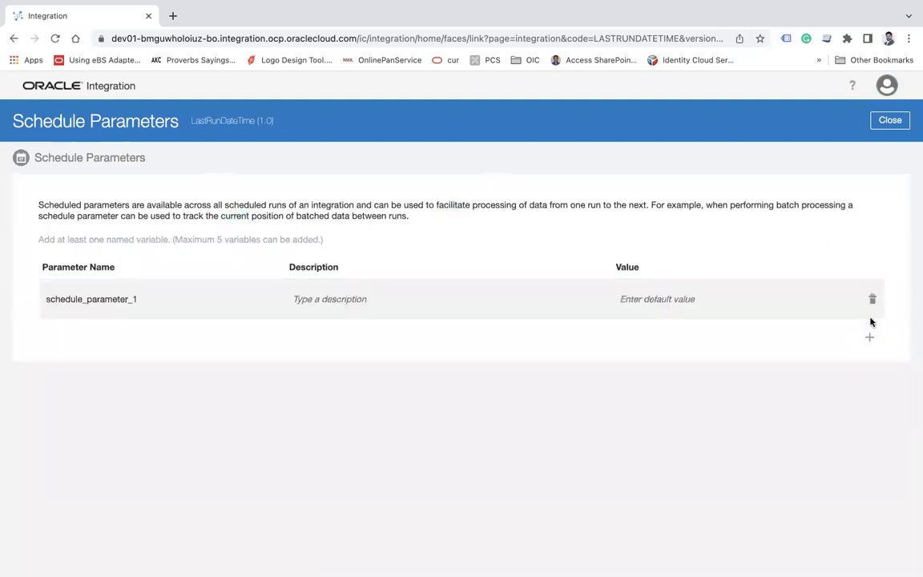
{"action": "double_click", "coordinate": [159, 299]}
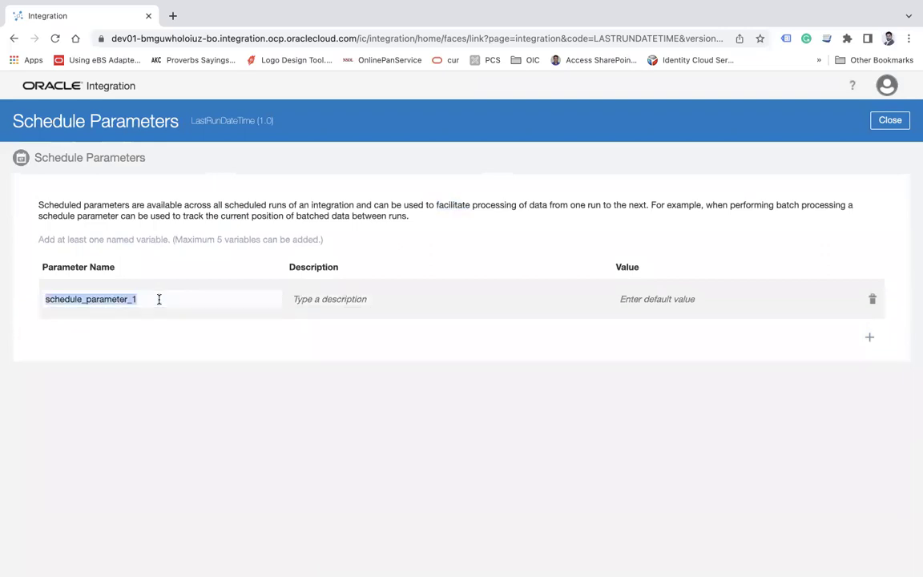
{"action": "type", "text": "Last"}
{"action": "key", "text": "Down"}
{"action": "key", "text": "Return"}
{"action": "left_click", "coordinate": [713, 296]}
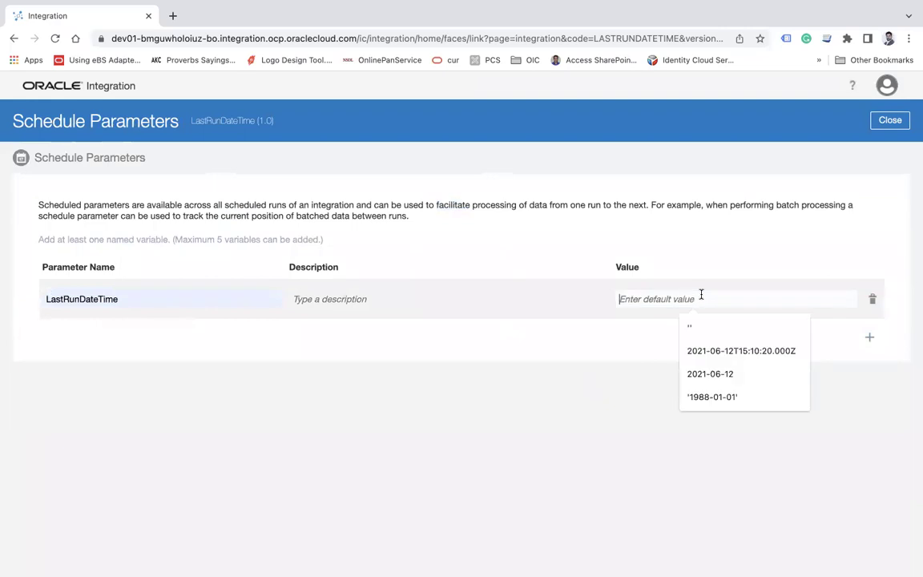
{"action": "type", "text": "'"}
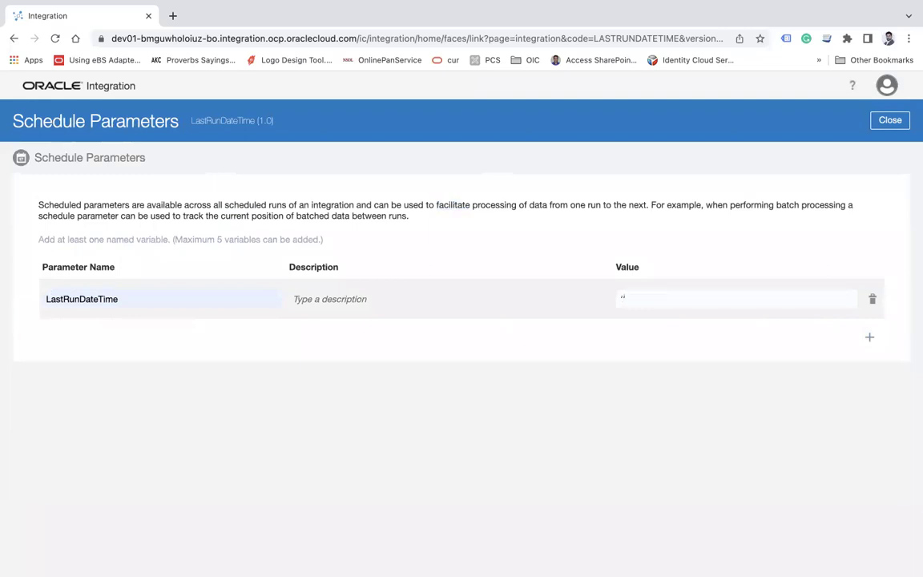
{"action": "left_click", "coordinate": [888, 122]}
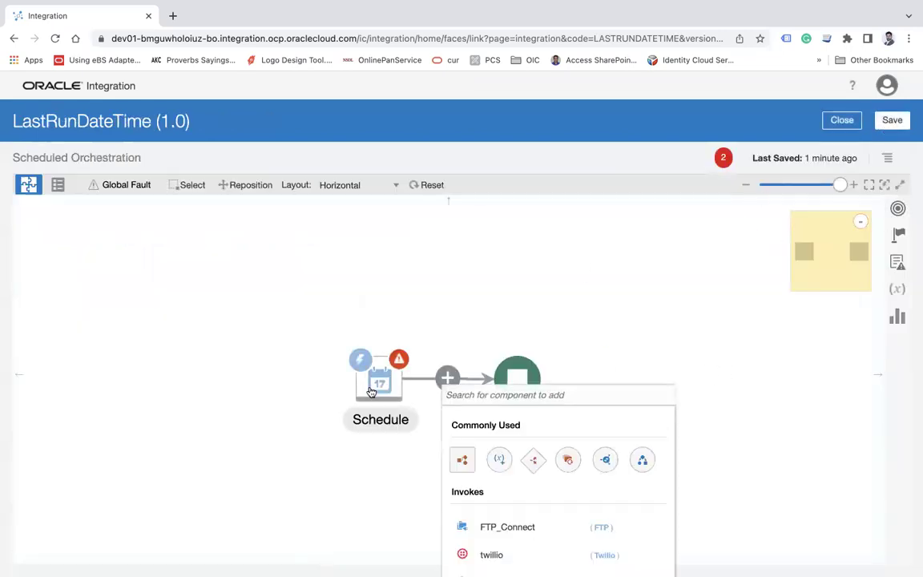
{"action": "left_click", "coordinate": [705, 217]}
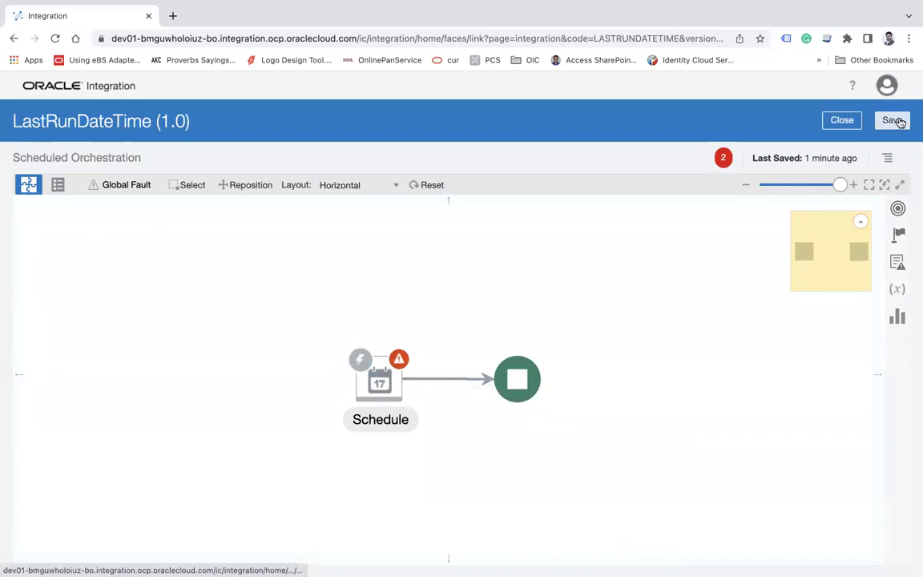
{"action": "left_click", "coordinate": [890, 121]}
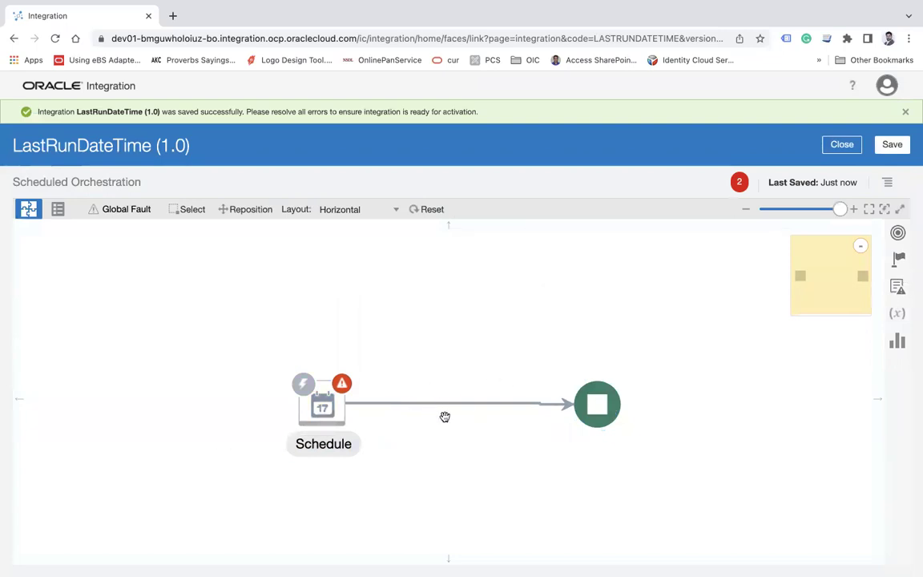
Step: Add a Logger action named Logger between the Schedule and the end of the flow, and set it to log always
{"action": "left_click", "coordinate": [898, 258]}
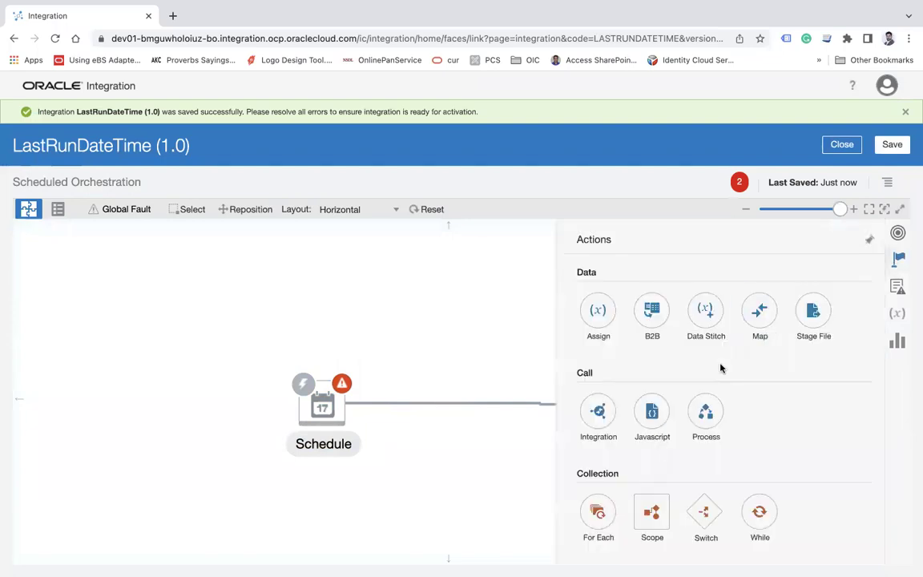
{"action": "scroll", "coordinate": [720, 368], "scroll_direction": "down", "scroll_amount": 3}
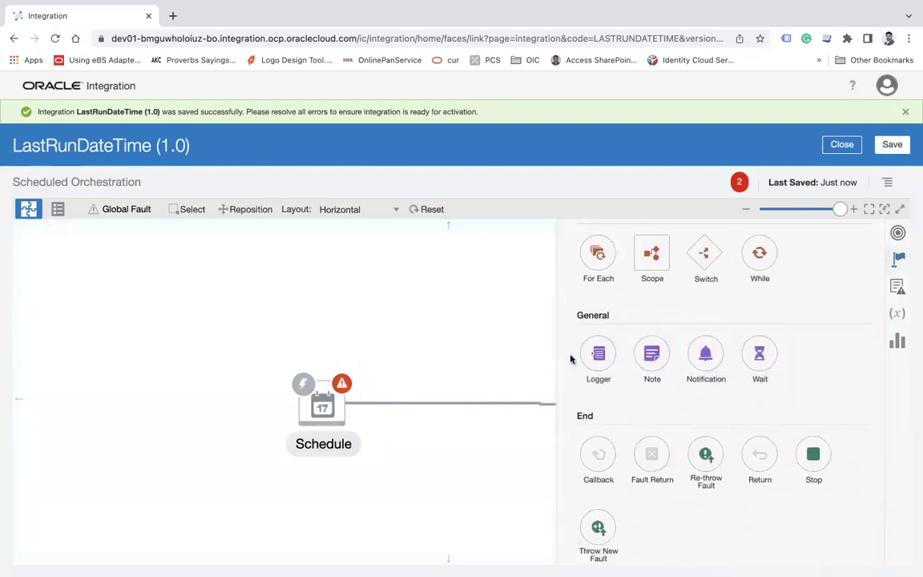
{"action": "left_click_drag", "start_coordinate": [585, 375], "coordinate": [458, 386]}
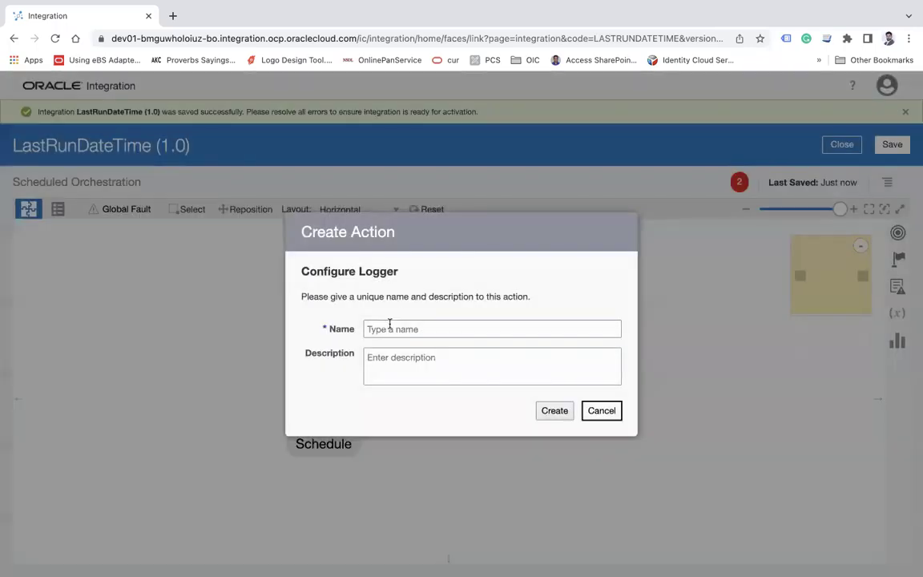
{"action": "left_click", "coordinate": [389, 325]}
{"action": "type", "text": "Loo"}
{"action": "type", "text": "ger"}
{"action": "left_click", "coordinate": [556, 418]}
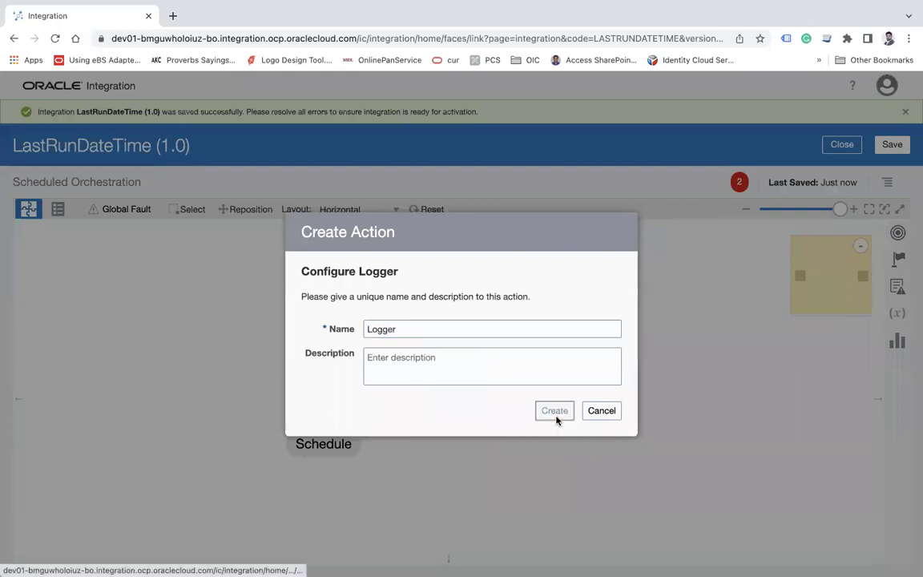
{"action": "left_click", "coordinate": [122, 252]}
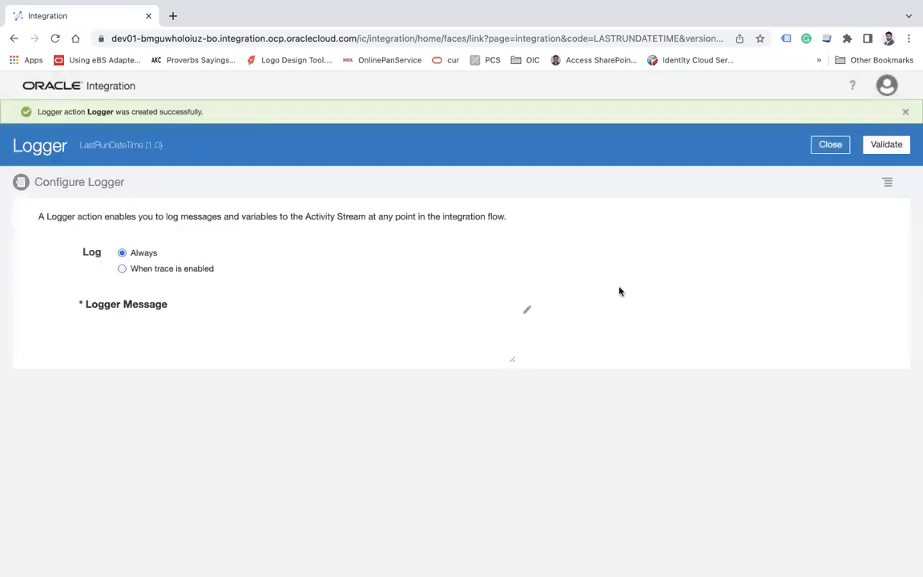
Step: Set the Logger message to concat('Last run date time ', $LastRunDateTime) and return to the integration flow
{"action": "left_click", "coordinate": [528, 310]}
{"action": "type", "text": "concat('Last run date time"}
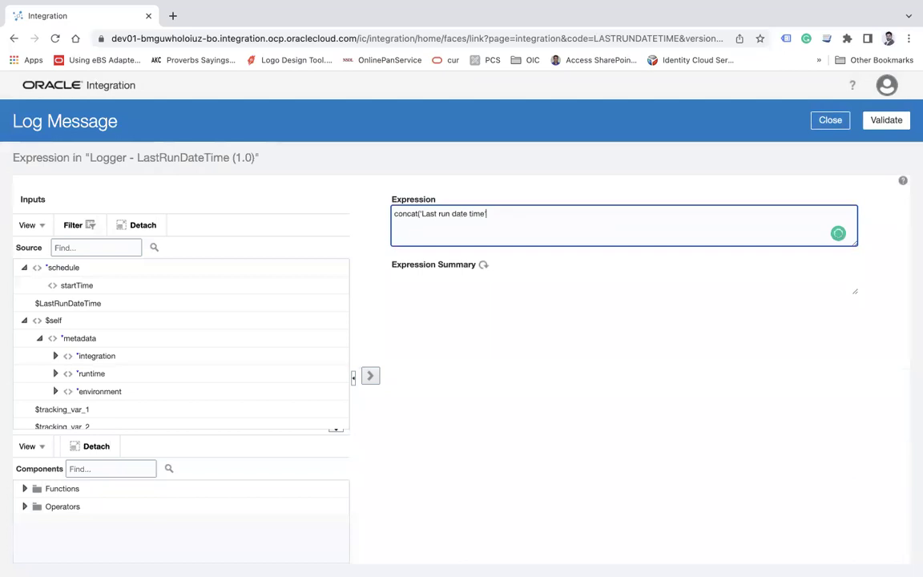
{"action": "type", "text": " ',"}
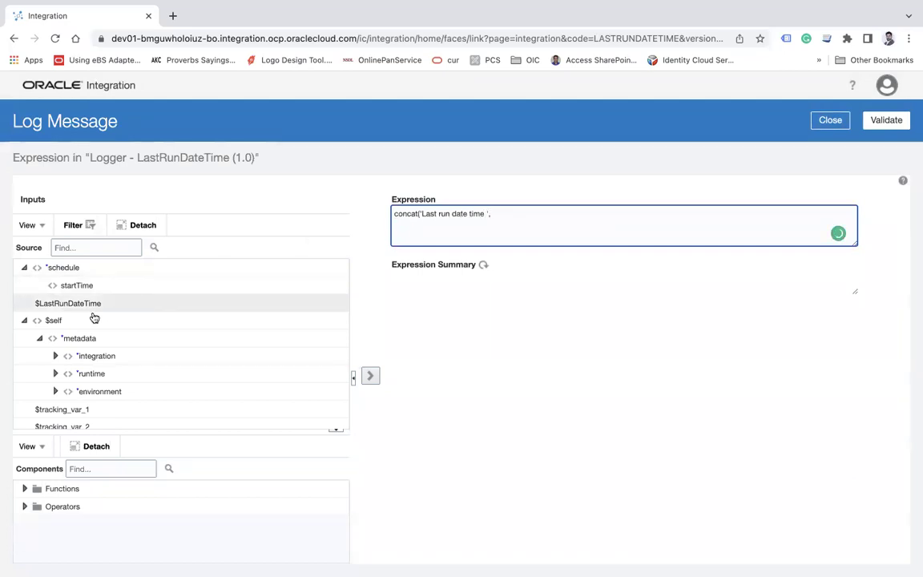
{"action": "right_click", "coordinate": [55, 302]}
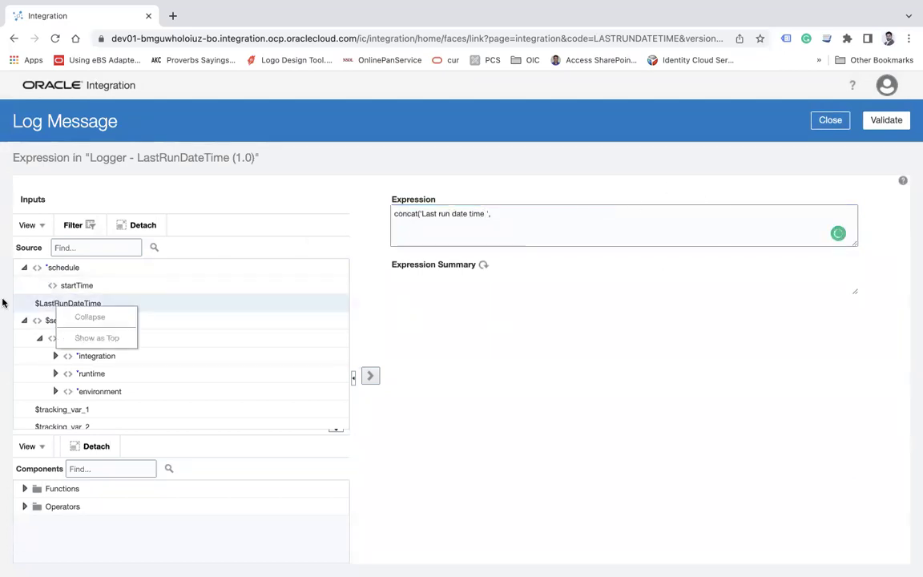
{"action": "left_click_drag", "start_coordinate": [48, 303], "coordinate": [688, 220]}
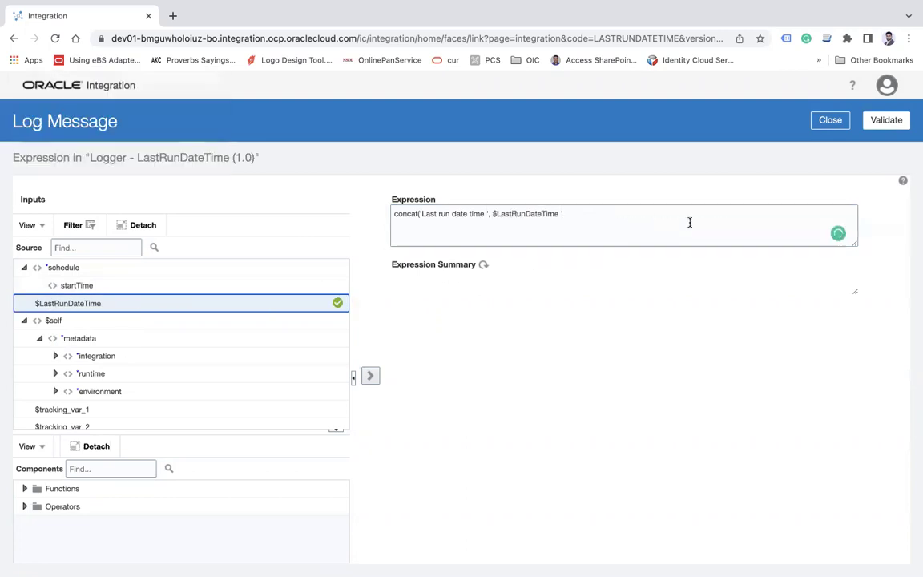
{"action": "type", "text": ")"}
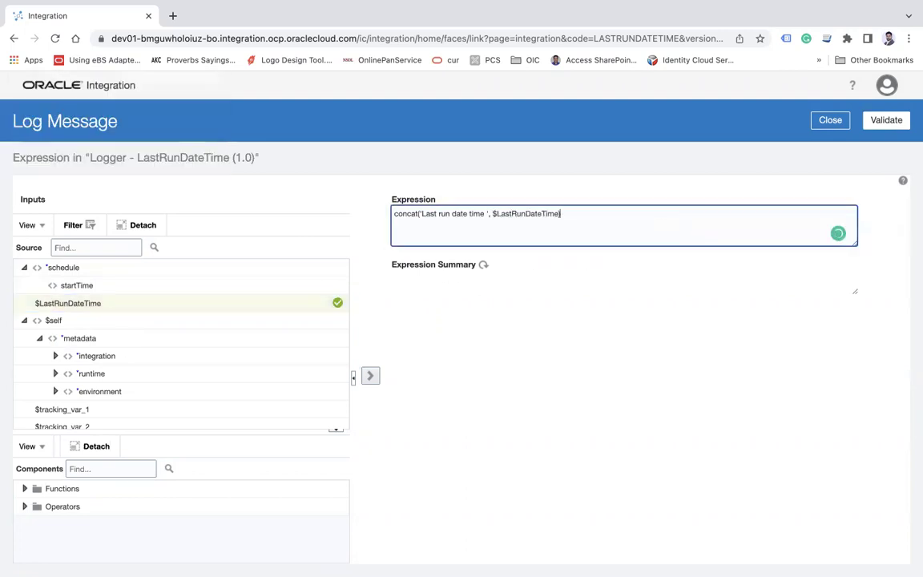
{"action": "left_click", "coordinate": [484, 266]}
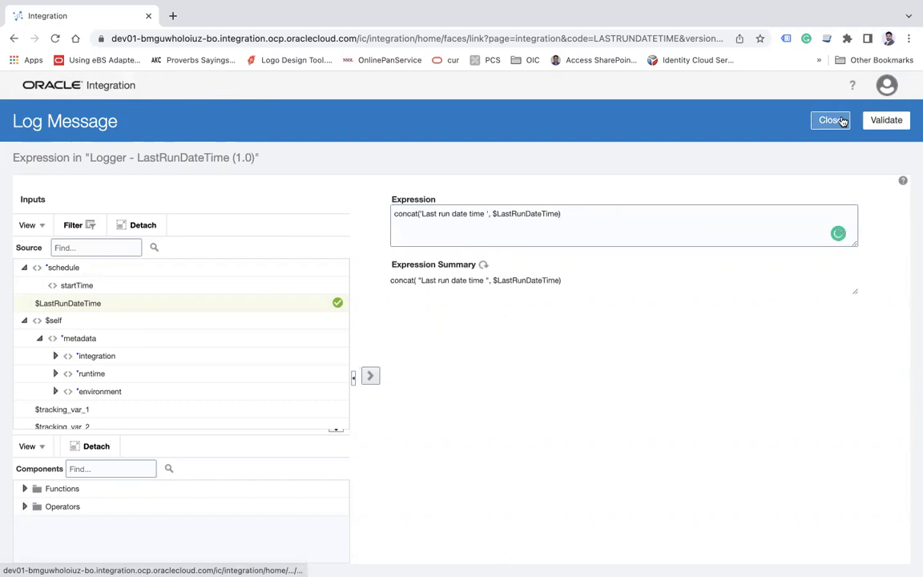
{"action": "left_click", "coordinate": [831, 121]}
{"action": "left_click", "coordinate": [831, 121]}
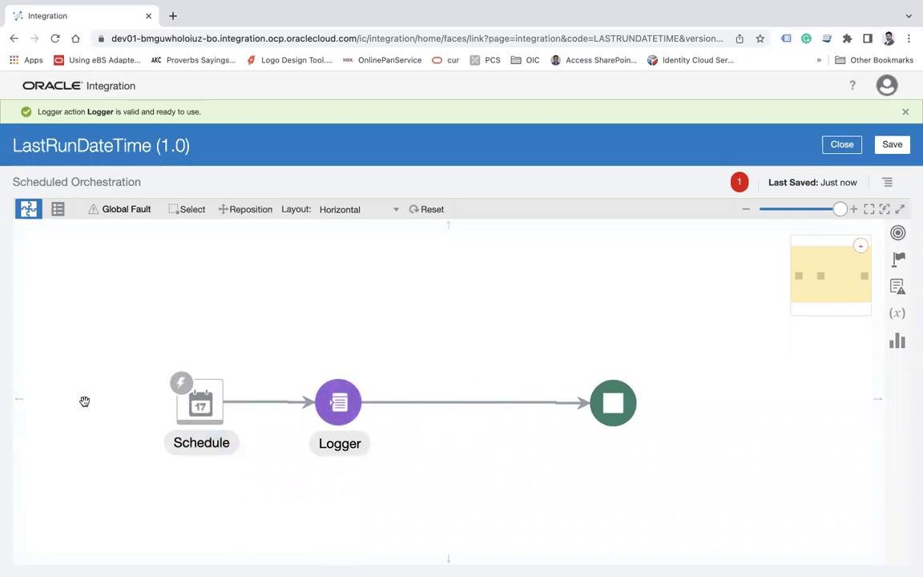
Step: Add an Assign action named Reassign between the Logger and the end of the flow
{"action": "left_click", "coordinate": [898, 258]}
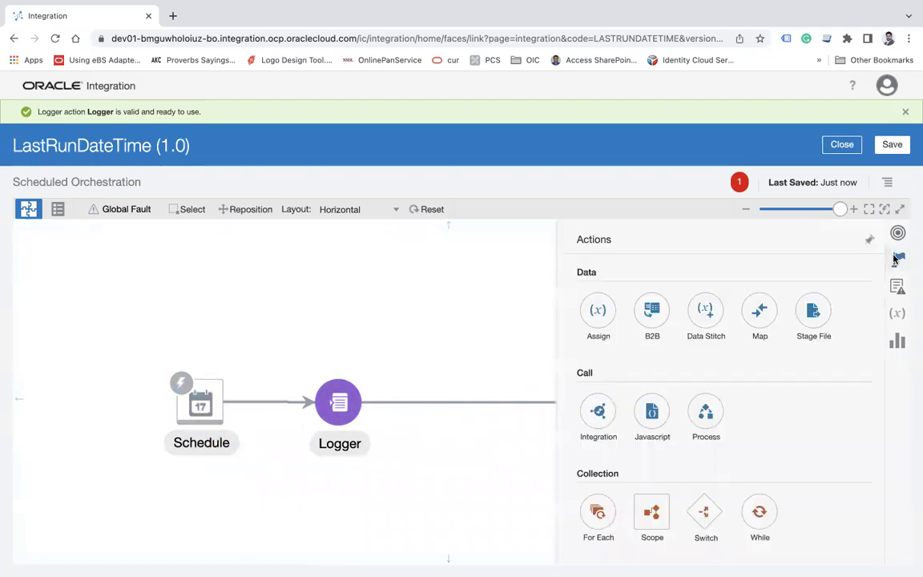
{"action": "left_click_drag", "start_coordinate": [612, 311], "coordinate": [466, 392]}
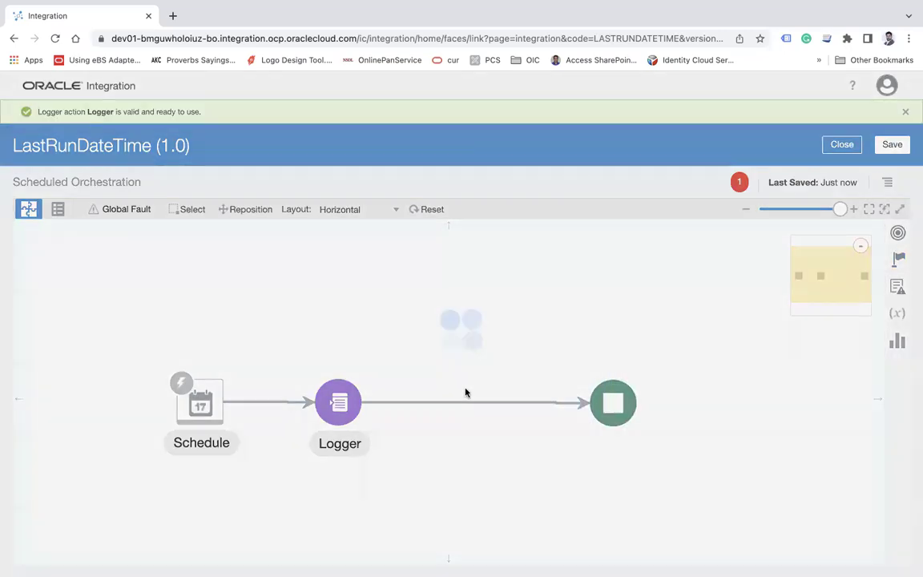
{"action": "left_click", "coordinate": [481, 330]}
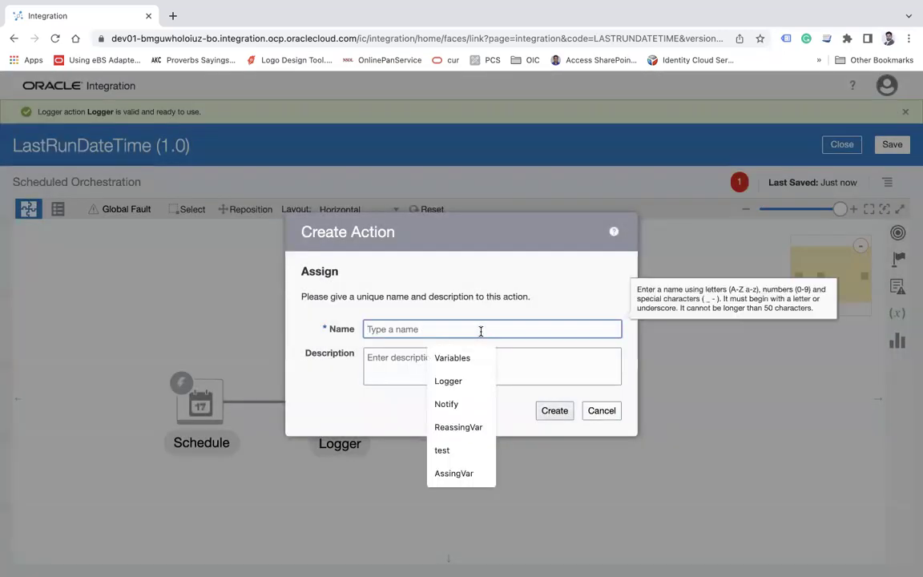
{"action": "type", "text": "Reass"}
{"action": "type", "text": "gn"}
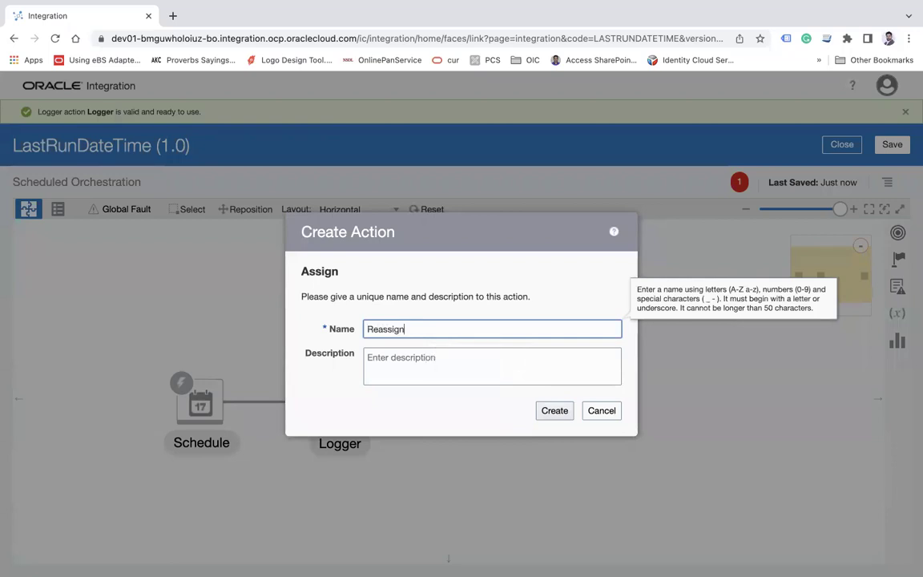
{"action": "left_click", "coordinate": [548, 413]}
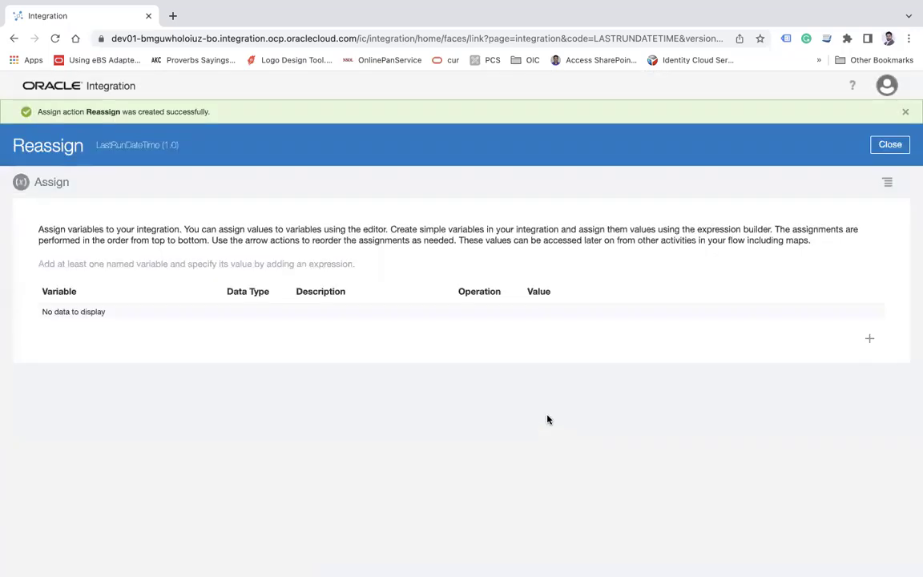
Step: In the Reassign action, assign the schedule's startTime to the LastRunDateTime schedule parameter, and return to the flow
{"action": "left_click", "coordinate": [872, 342]}
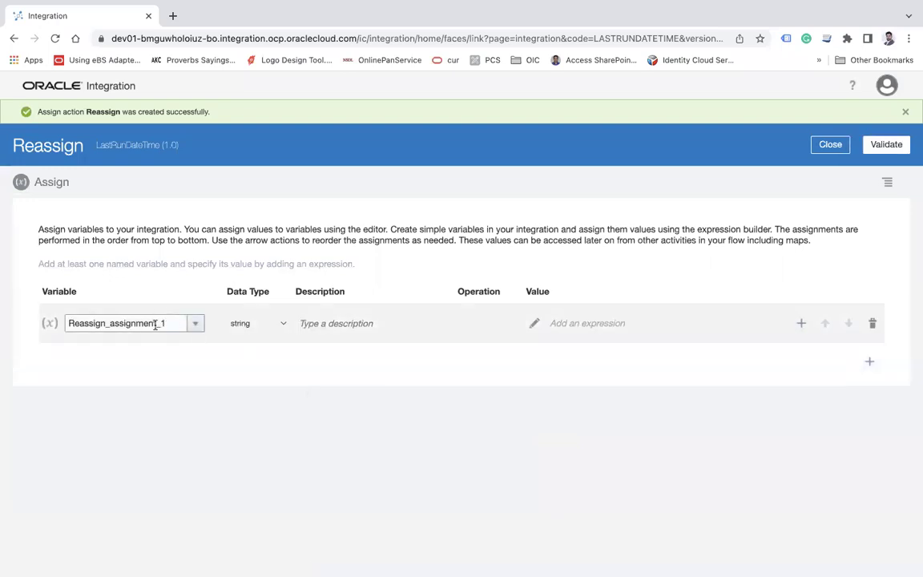
{"action": "left_click", "coordinate": [197, 324]}
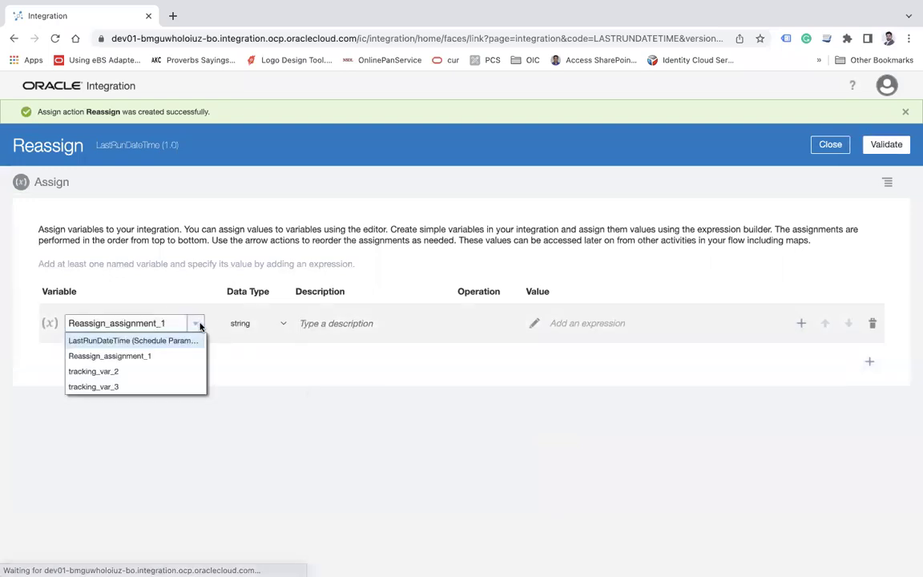
{"action": "left_click", "coordinate": [120, 342]}
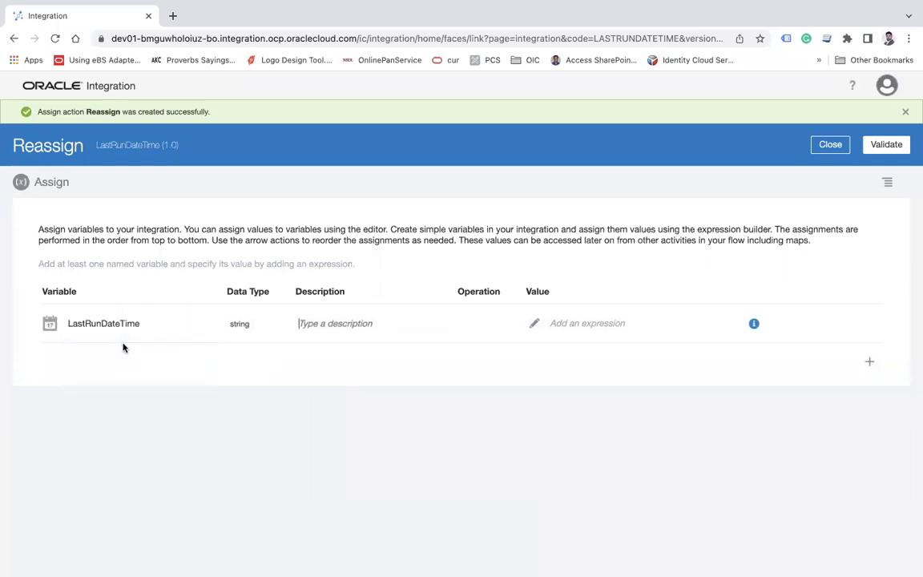
{"action": "left_click", "coordinate": [535, 323]}
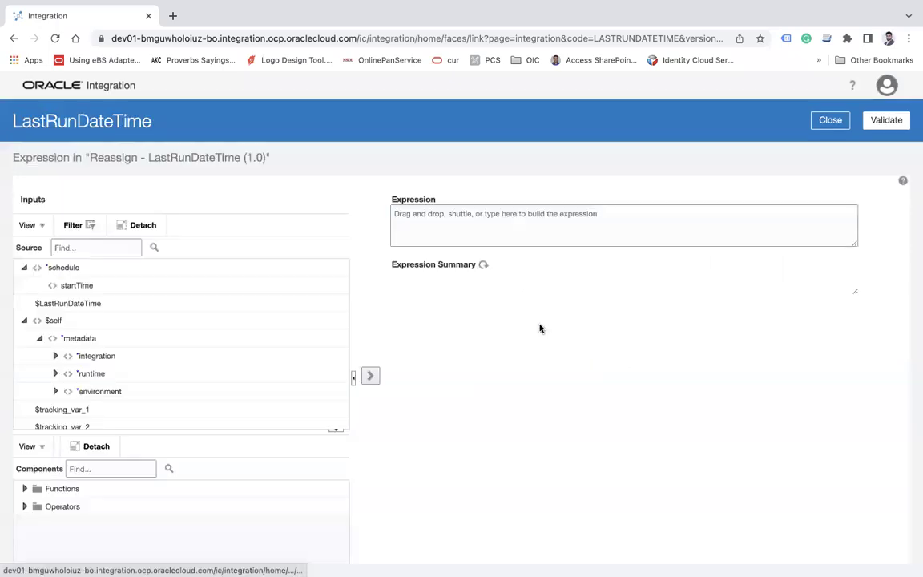
{"action": "mouse_move", "coordinate": [72, 286]}
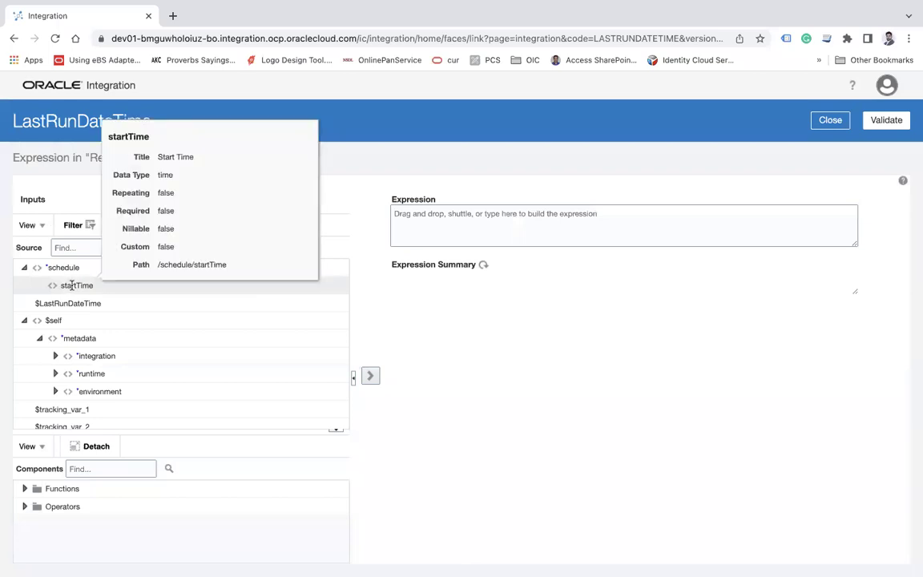
{"action": "left_click_drag", "start_coordinate": [71, 286], "coordinate": [472, 229]}
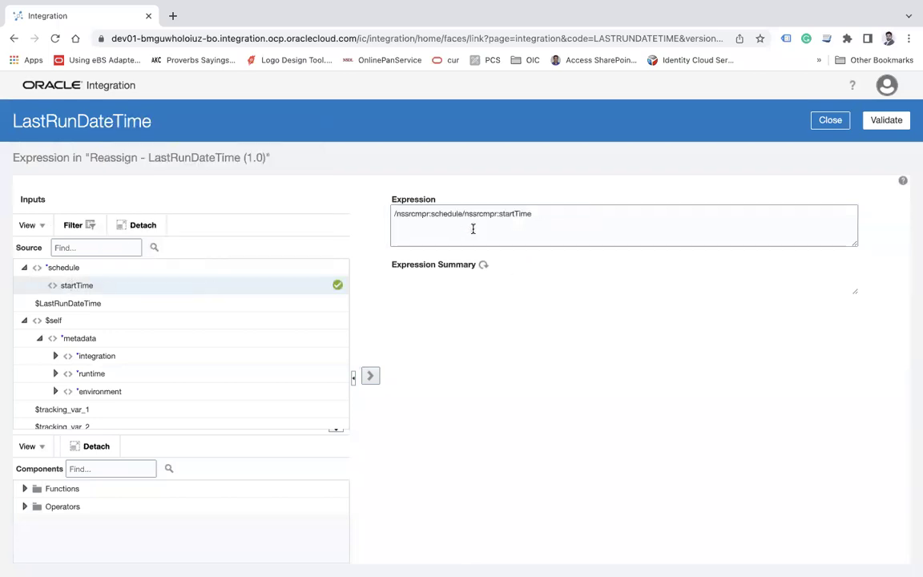
{"action": "left_click", "coordinate": [484, 266]}
{"action": "left_click", "coordinate": [830, 120]}
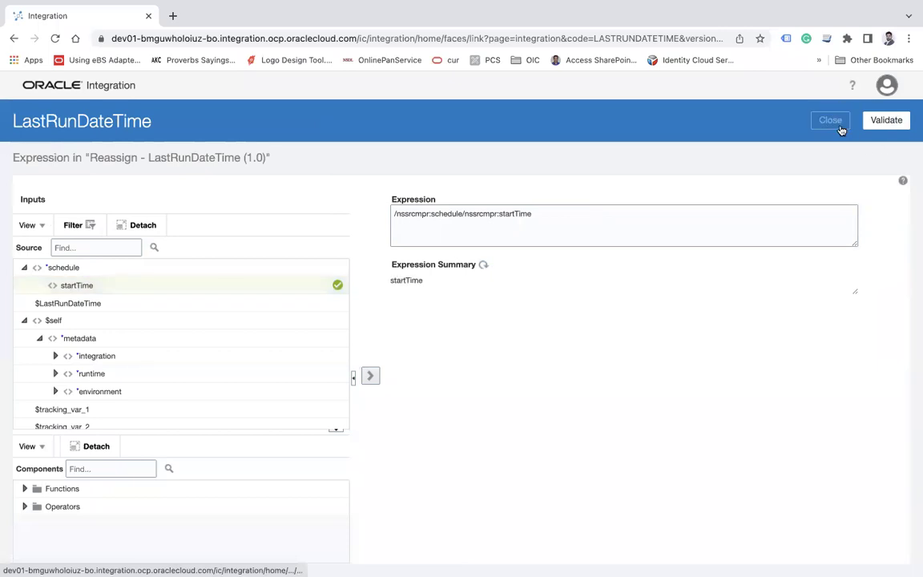
{"action": "left_click", "coordinate": [837, 121]}
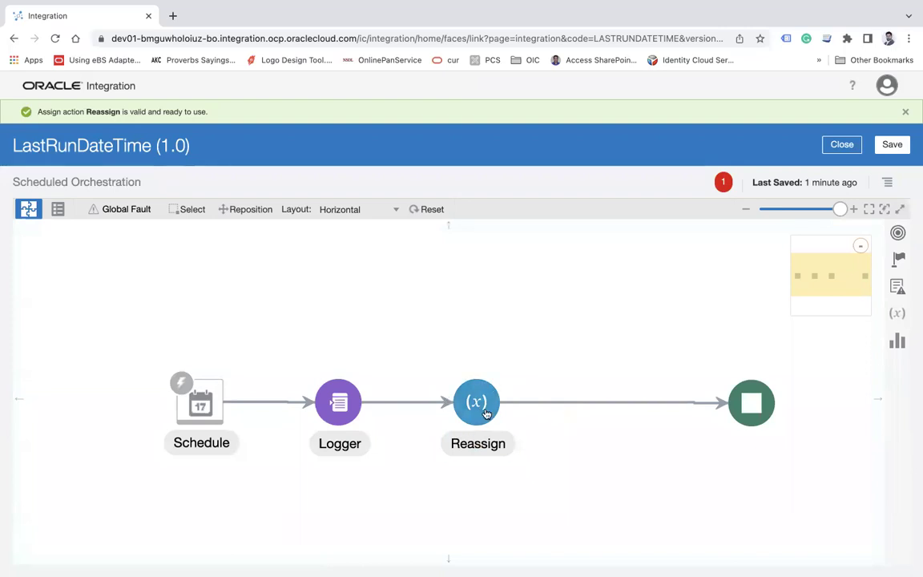
Step: Set the schedule's startTime as the integration's tracking field, and save and close the integration
{"action": "left_click", "coordinate": [887, 184]}
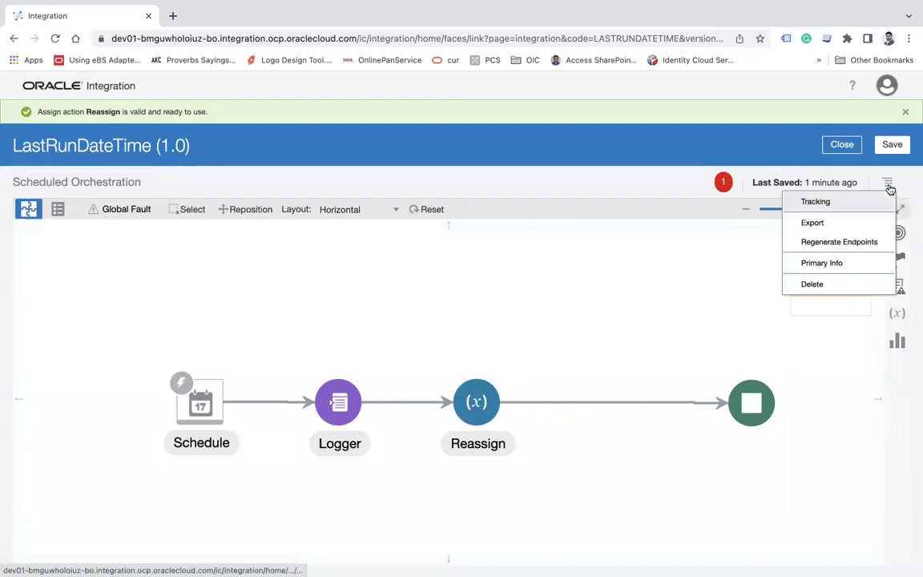
{"action": "left_click", "coordinate": [833, 201]}
{"action": "left_click_drag", "start_coordinate": [157, 224], "coordinate": [396, 245]}
{"action": "left_click_drag", "start_coordinate": [138, 241], "coordinate": [393, 276]}
{"action": "left_click", "coordinate": [784, 525]}
{"action": "left_click", "coordinate": [887, 146]}
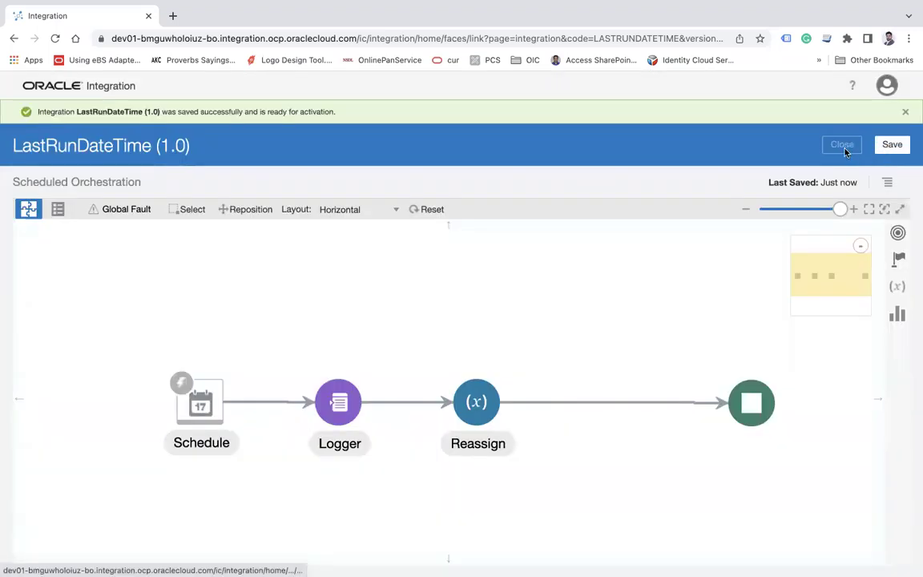
{"action": "left_click", "coordinate": [843, 146]}
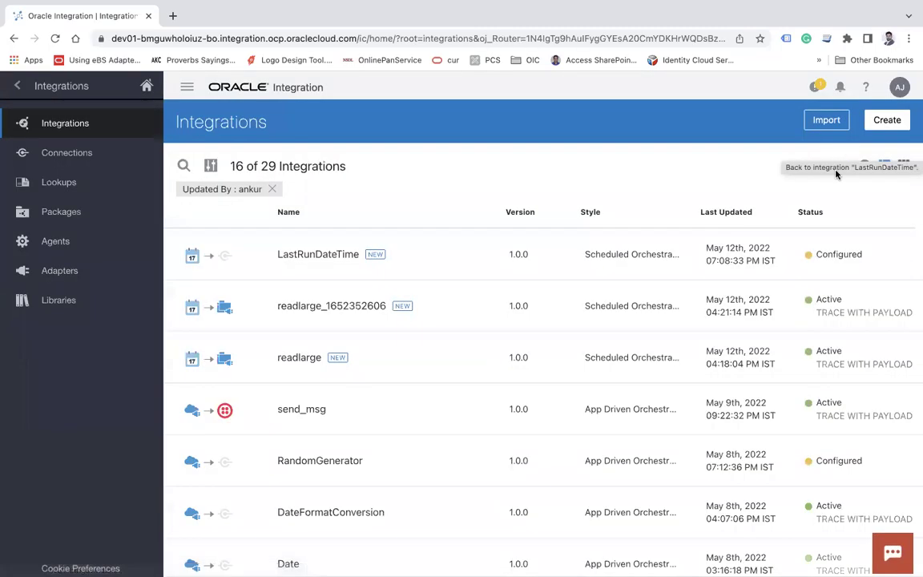
Step: Activate the LastRunDateTime integration with tracing and payload included, and refresh the integrations list
{"action": "left_click", "coordinate": [802, 256]}
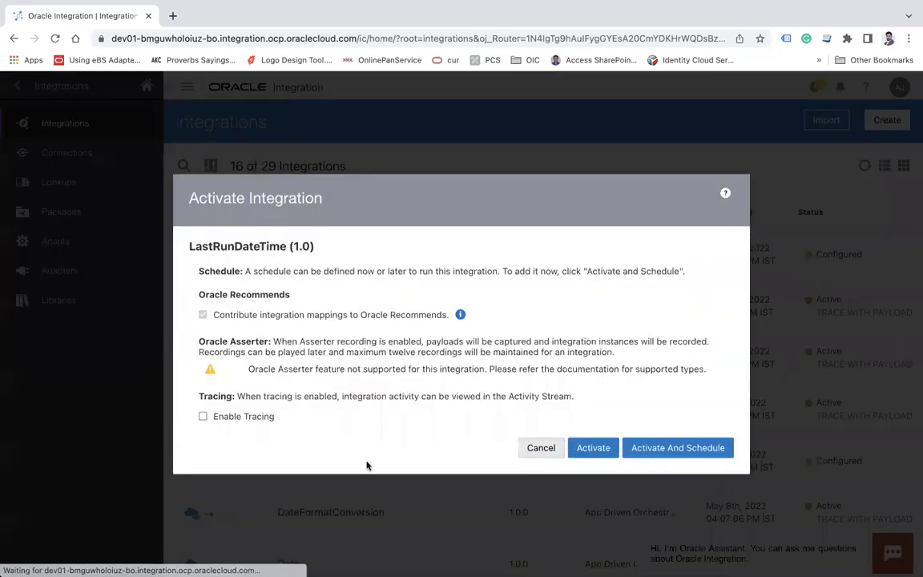
{"action": "left_click", "coordinate": [233, 417]}
{"action": "left_click", "coordinate": [260, 439]}
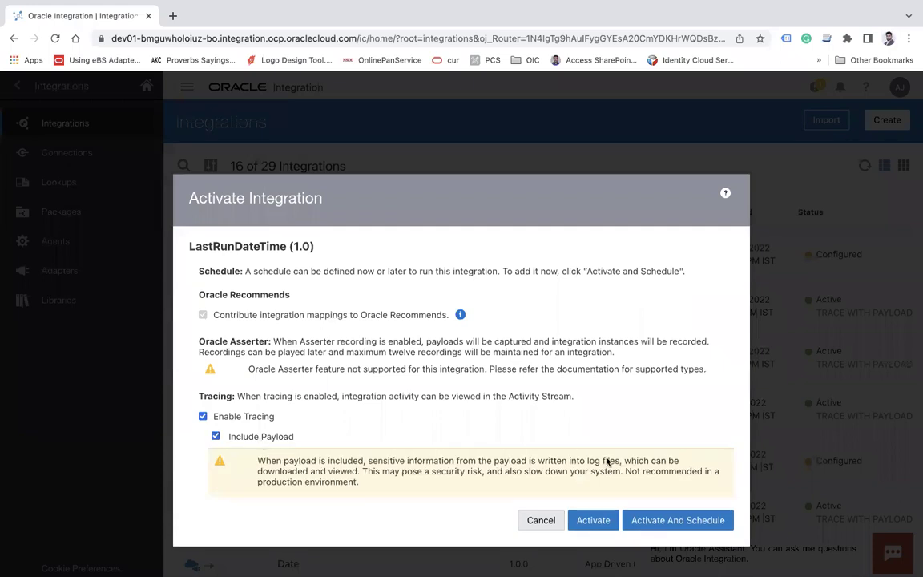
{"action": "left_click", "coordinate": [593, 521]}
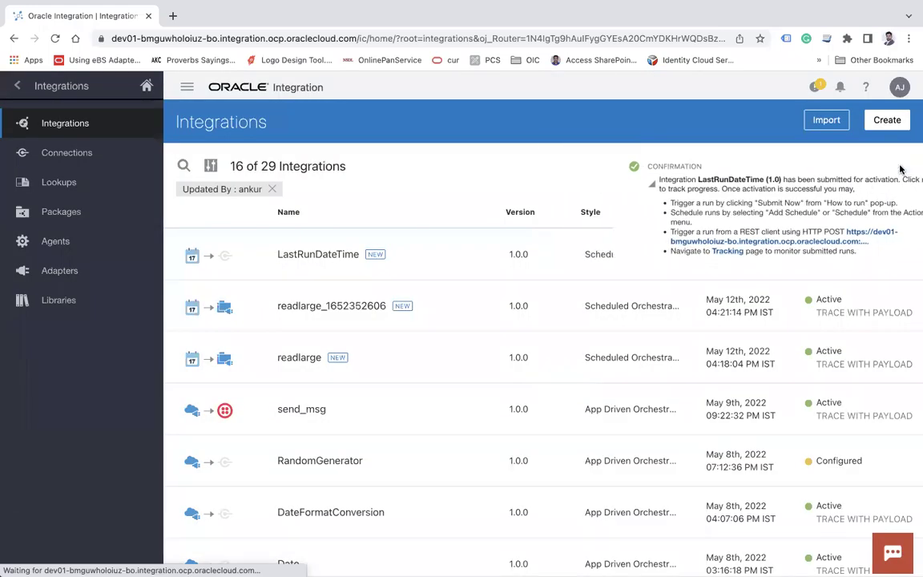
{"action": "left_click", "coordinate": [899, 166]}
{"action": "left_click", "coordinate": [866, 166]}
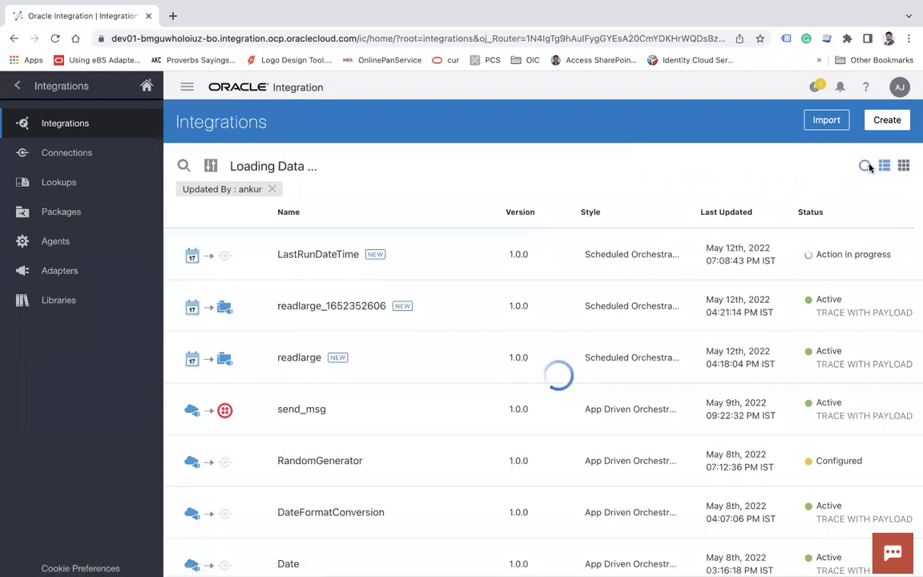
Step: Submit an immediate run of the LastRunDateTime integration without entering a new value for its schedule parameter
{"action": "mouse_move", "coordinate": [761, 260]}
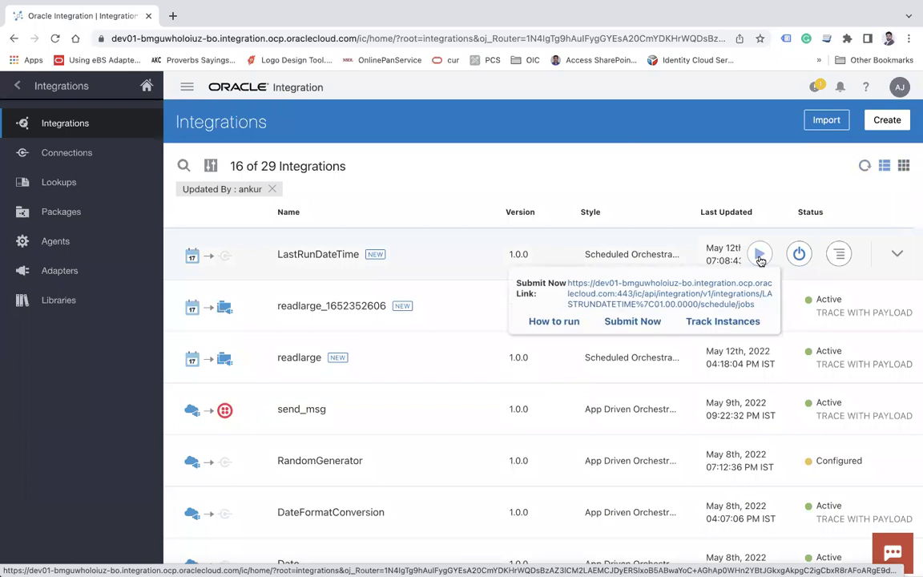
{"action": "left_click", "coordinate": [622, 320]}
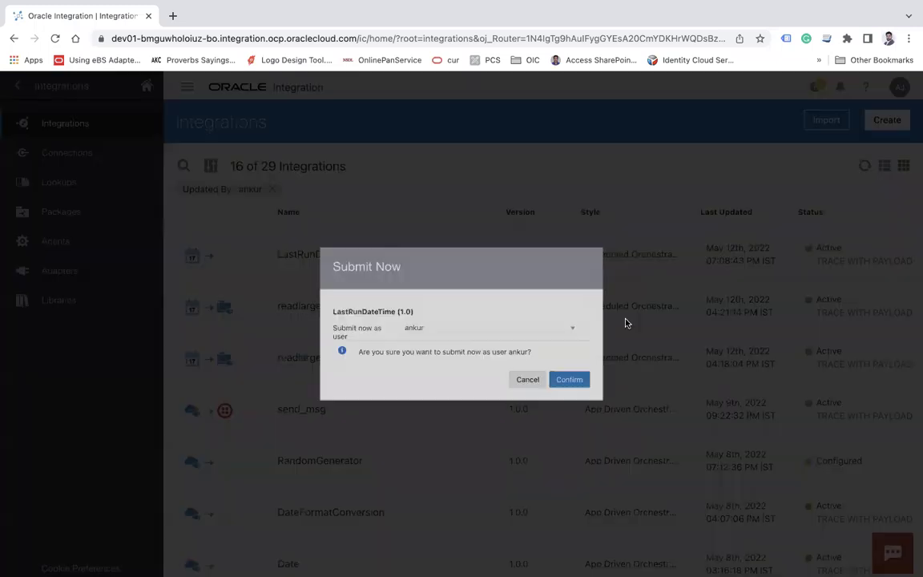
{"action": "left_click", "coordinate": [597, 393]}
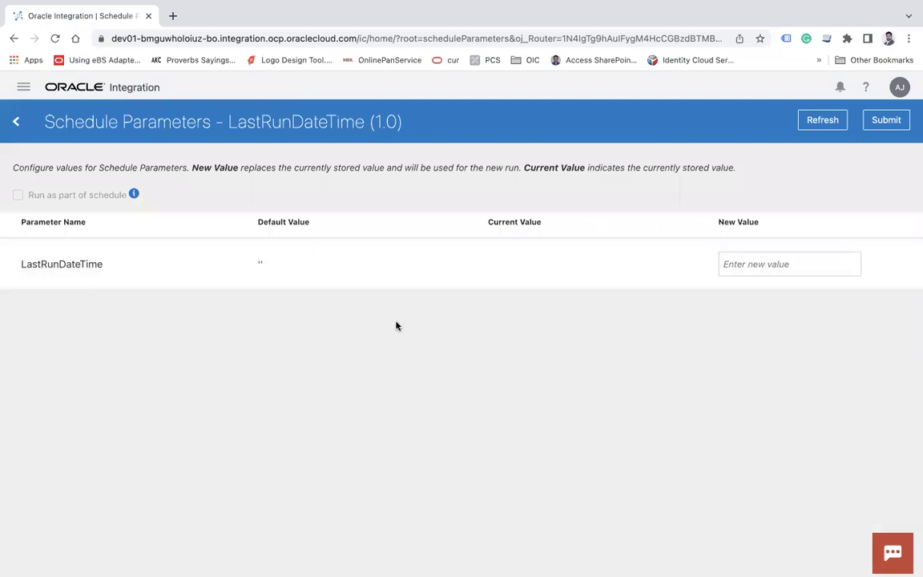
{"action": "double_click", "coordinate": [62, 269]}
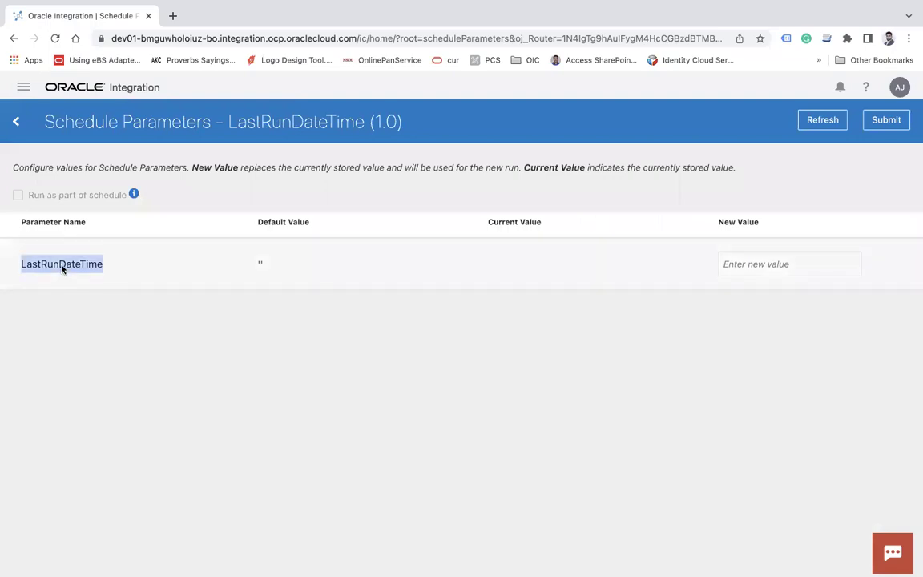
{"action": "left_click", "coordinate": [266, 266]}
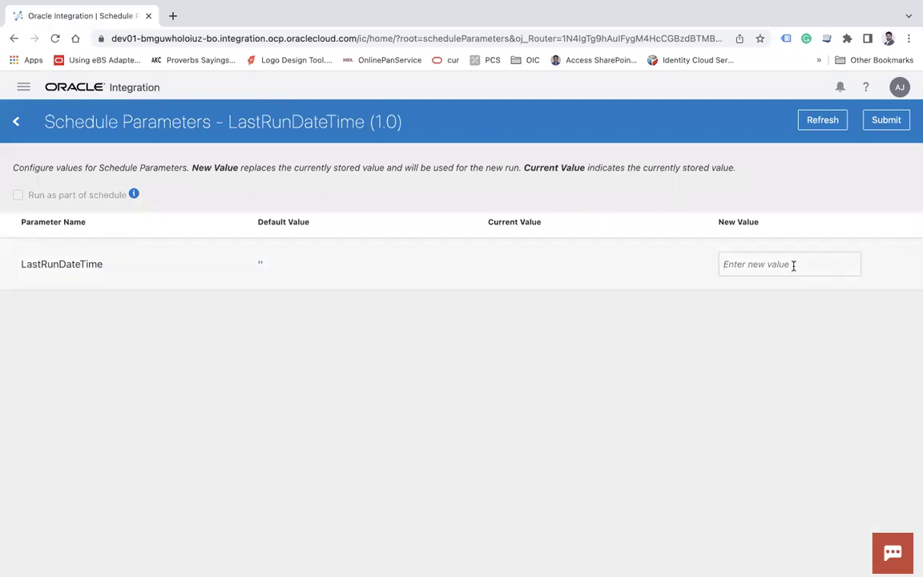
{"action": "left_click", "coordinate": [891, 121]}
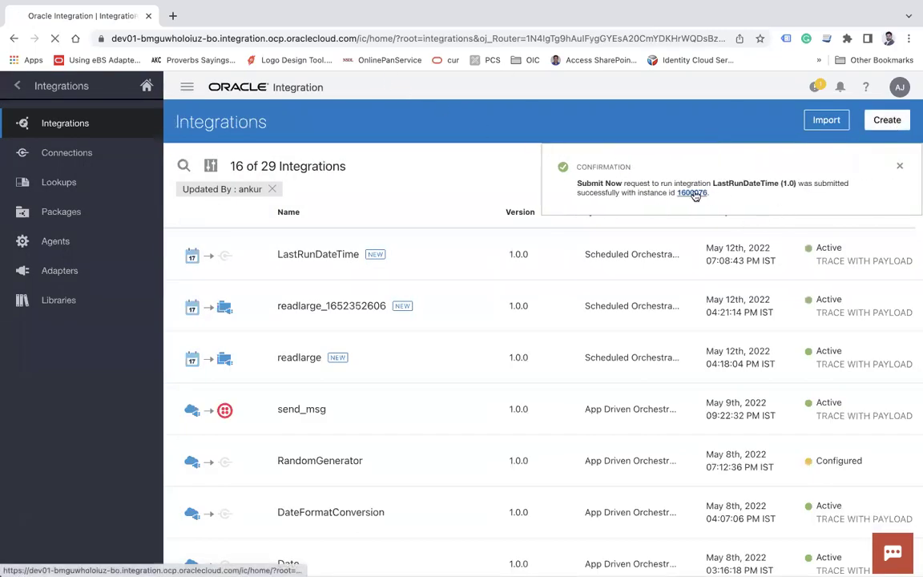
Step: Track the submitted LastRunDateTime instance, dismiss the time window notice and refresh its status
{"action": "left_click", "coordinate": [694, 194]}
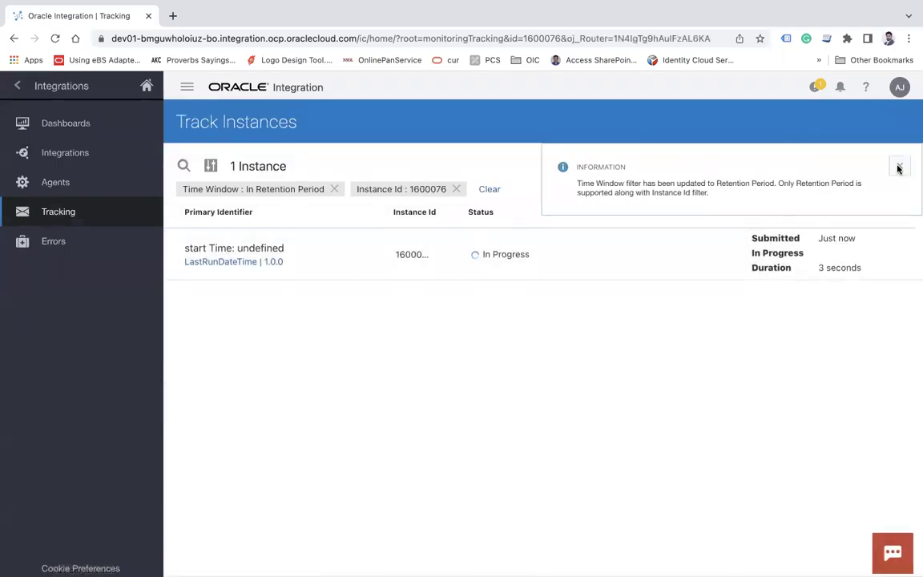
{"action": "left_click", "coordinate": [902, 167]}
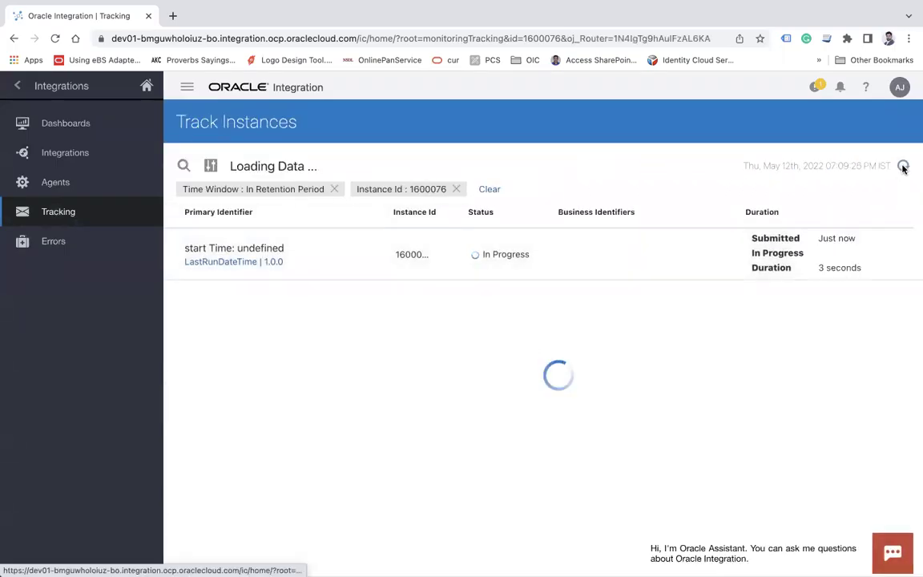
{"action": "left_click", "coordinate": [903, 167]}
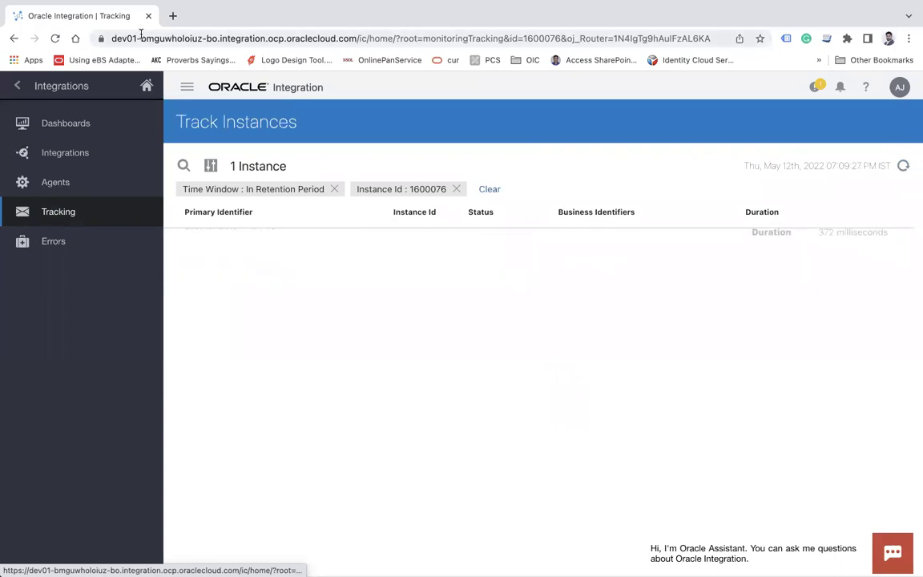
Step: Open the Oracle Integration home address in a second browser tab and go to its integrations list
{"action": "left_click_drag", "start_coordinate": [390, 38], "coordinate": [3, 74]}
{"action": "key", "text": "ctrl+c"}
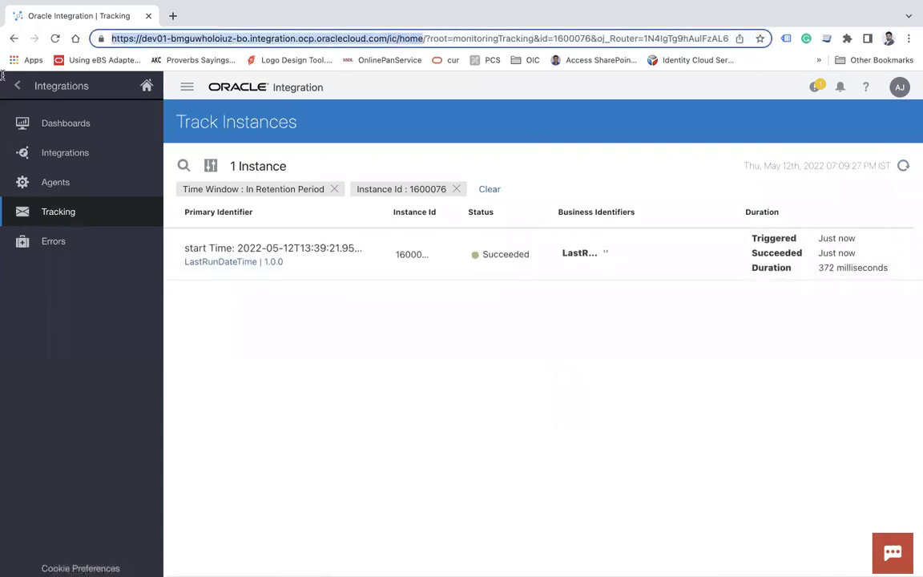
{"action": "left_click", "coordinate": [173, 16]}
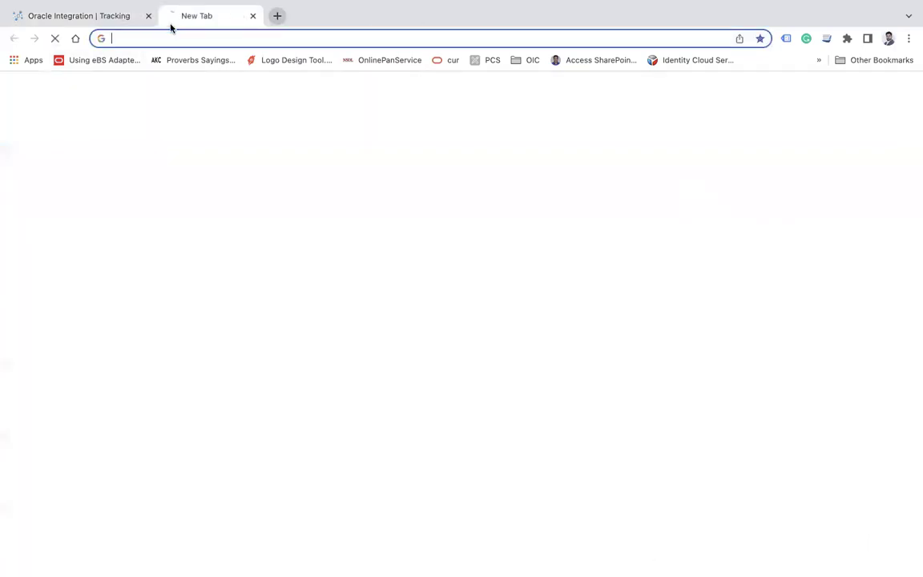
{"action": "key", "text": "ctrl+v"}
{"action": "key", "text": "Return"}
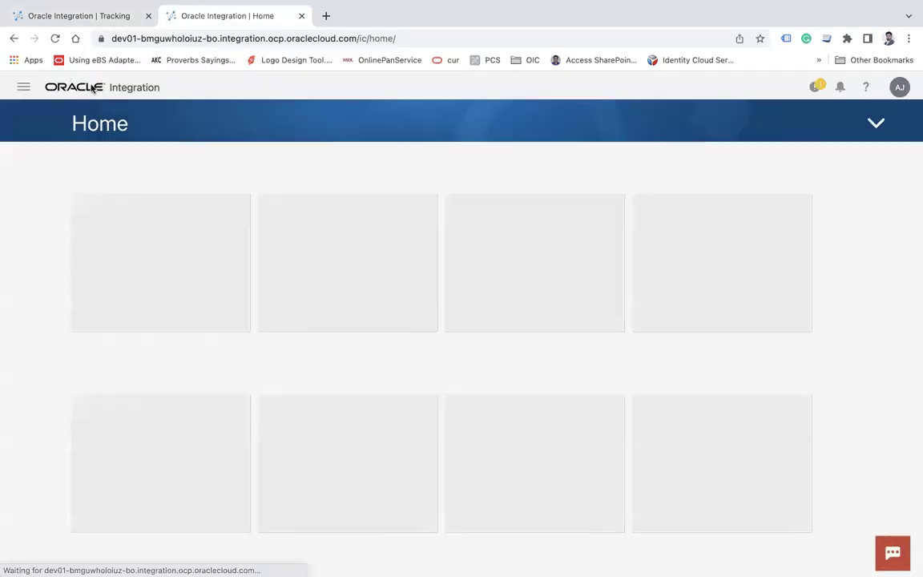
{"action": "left_click", "coordinate": [25, 91]}
{"action": "left_click", "coordinate": [104, 212]}
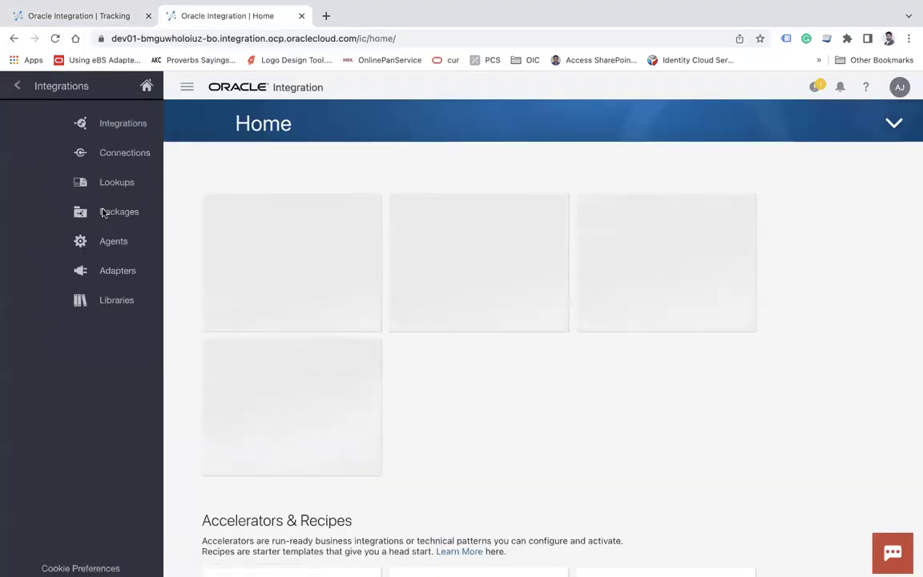
Step: Examine the tracked run's activity stream for the logged last run date time and the Reassign message, and close it
{"action": "mouse_move", "coordinate": [86, 10]}
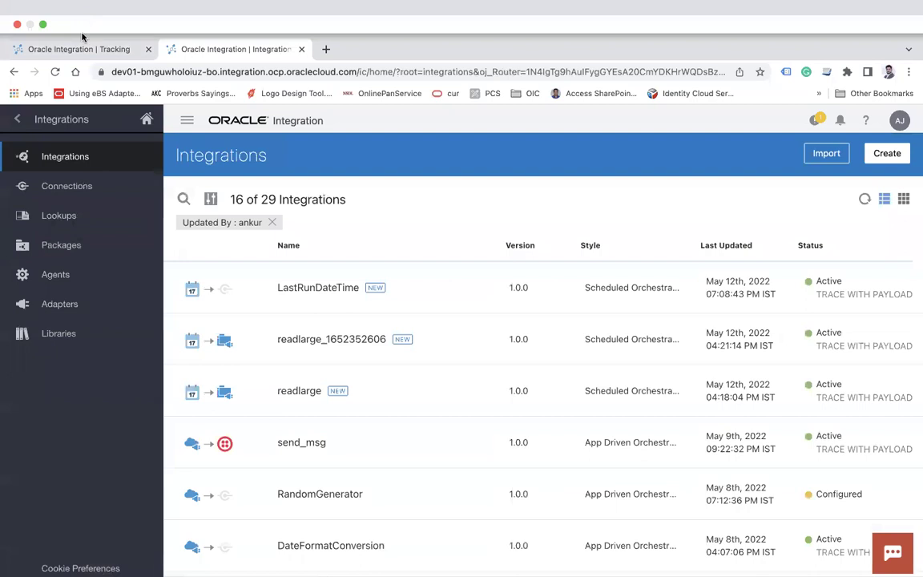
{"action": "left_click", "coordinate": [81, 49]}
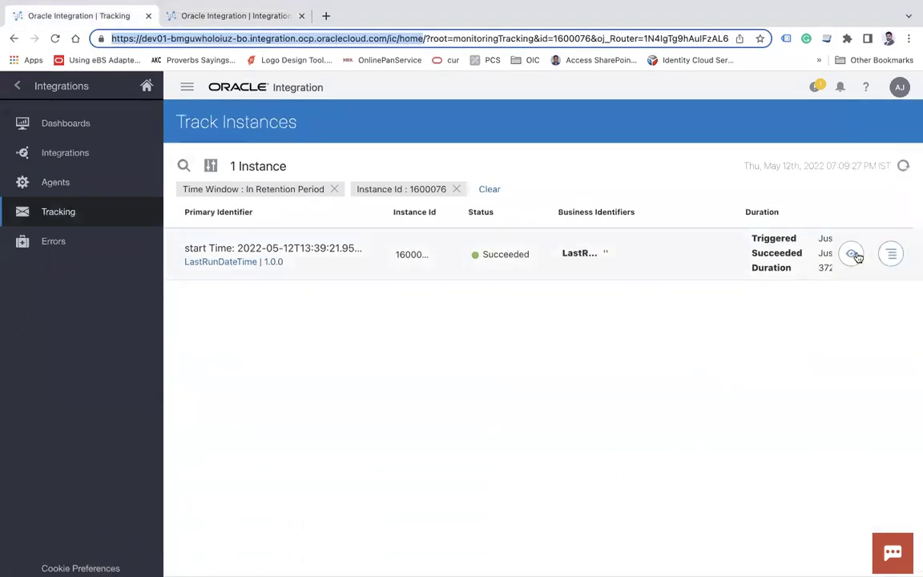
{"action": "left_click", "coordinate": [852, 254]}
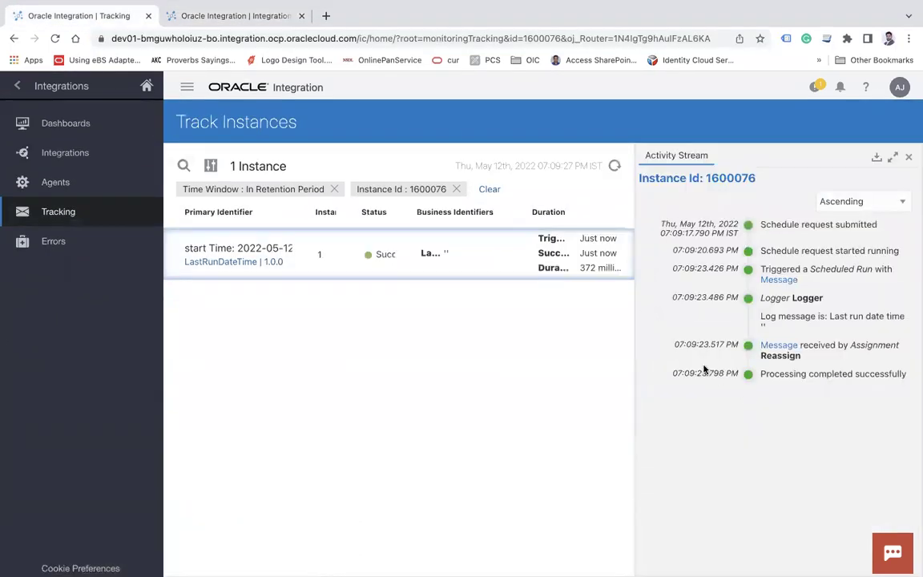
{"action": "left_click_drag", "start_coordinate": [769, 318], "coordinate": [866, 317]}
{"action": "left_click", "coordinate": [749, 329]}
{"action": "left_click", "coordinate": [779, 346]}
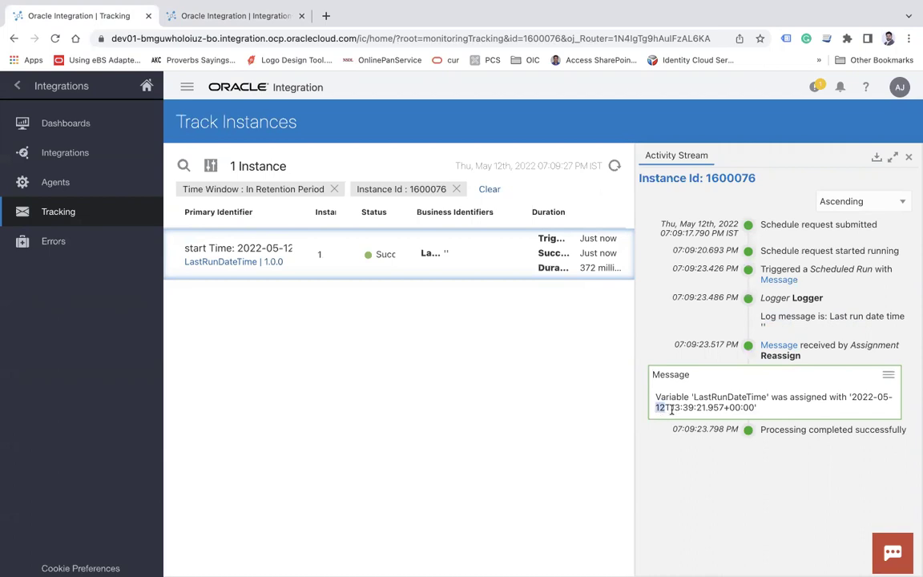
{"action": "left_click_drag", "start_coordinate": [687, 408], "coordinate": [704, 408]}
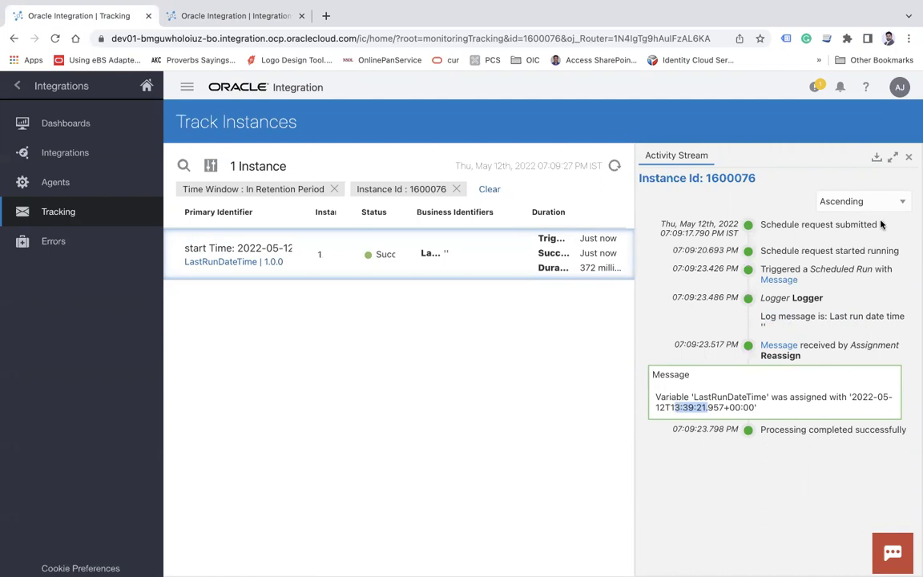
{"action": "left_click", "coordinate": [909, 158]}
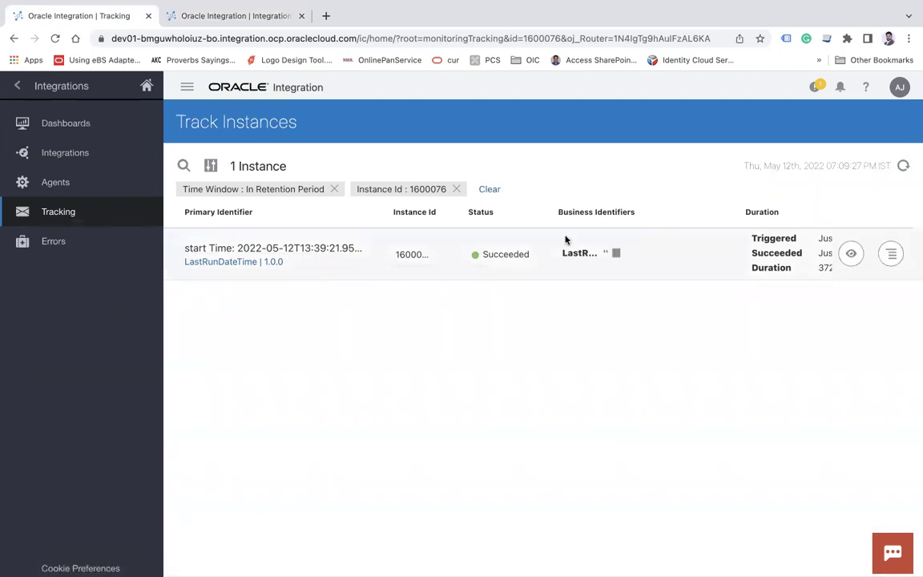
Step: Submit a second immediate run of LastRunDateTime without a new parameter value, after comparing the stored value with the first run's start time
{"action": "left_click", "coordinate": [207, 20]}
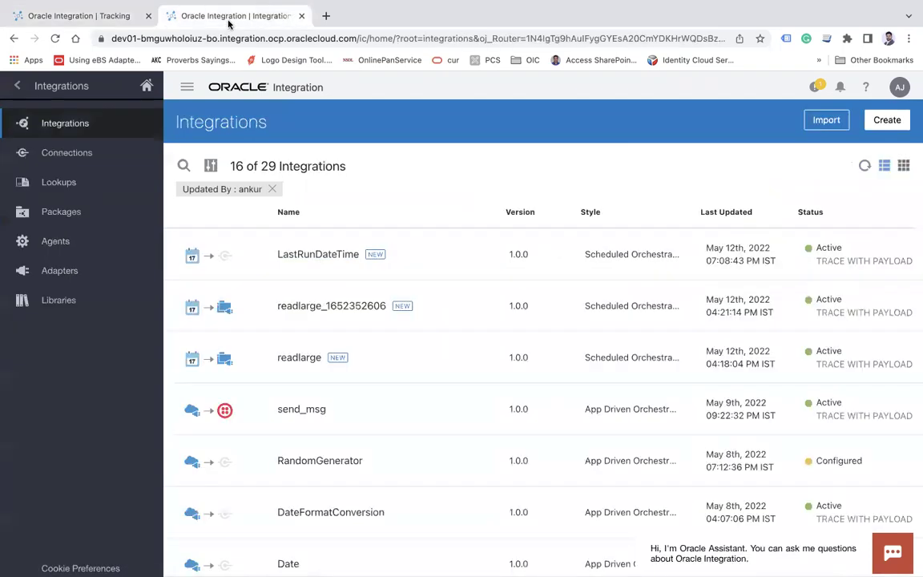
{"action": "left_click", "coordinate": [83, 17]}
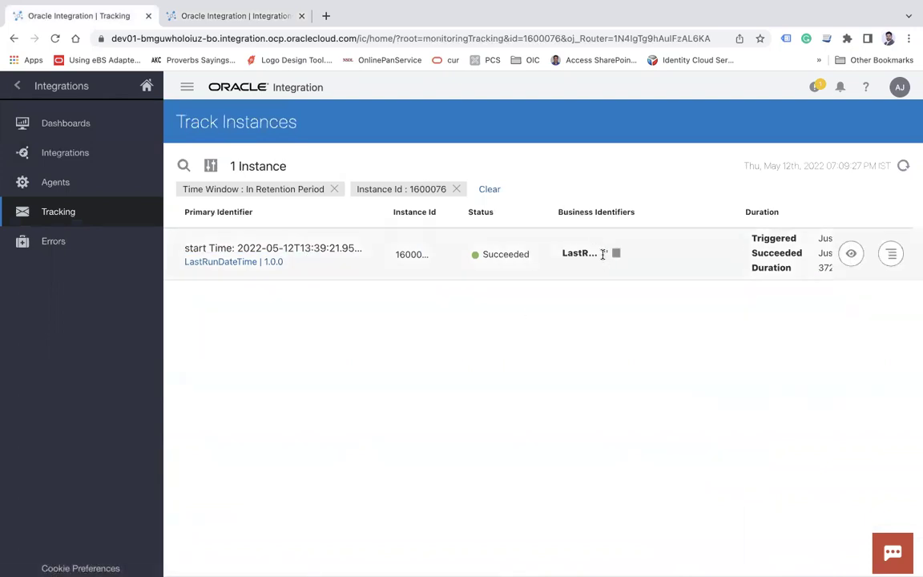
{"action": "left_click", "coordinate": [191, 20]}
{"action": "mouse_move", "coordinate": [761, 254]}
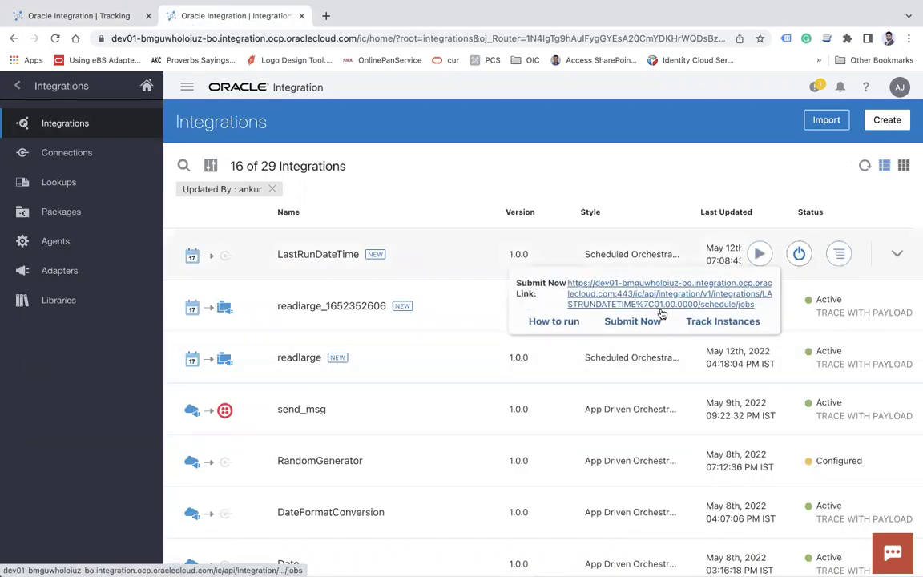
{"action": "left_click", "coordinate": [635, 322]}
{"action": "left_click", "coordinate": [595, 395]}
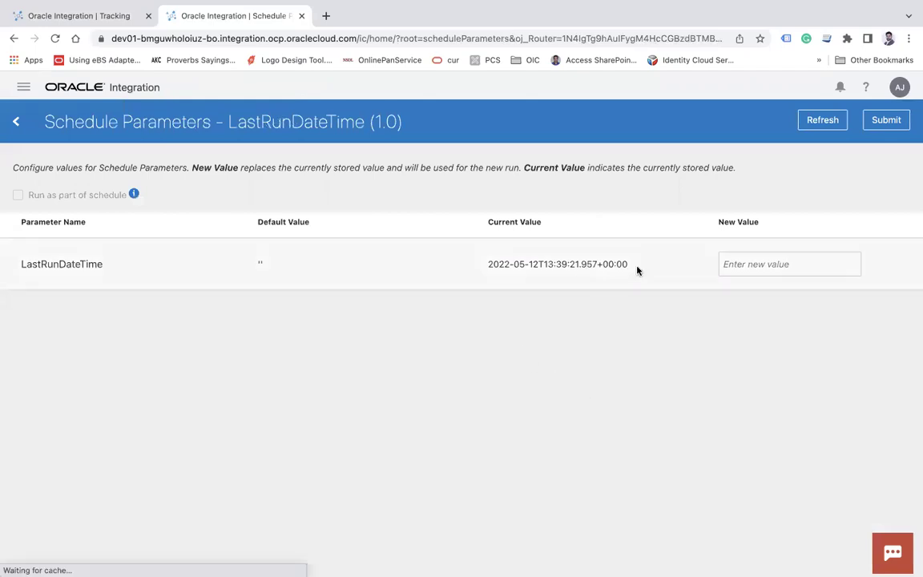
{"action": "left_click_drag", "start_coordinate": [641, 264], "coordinate": [487, 260]}
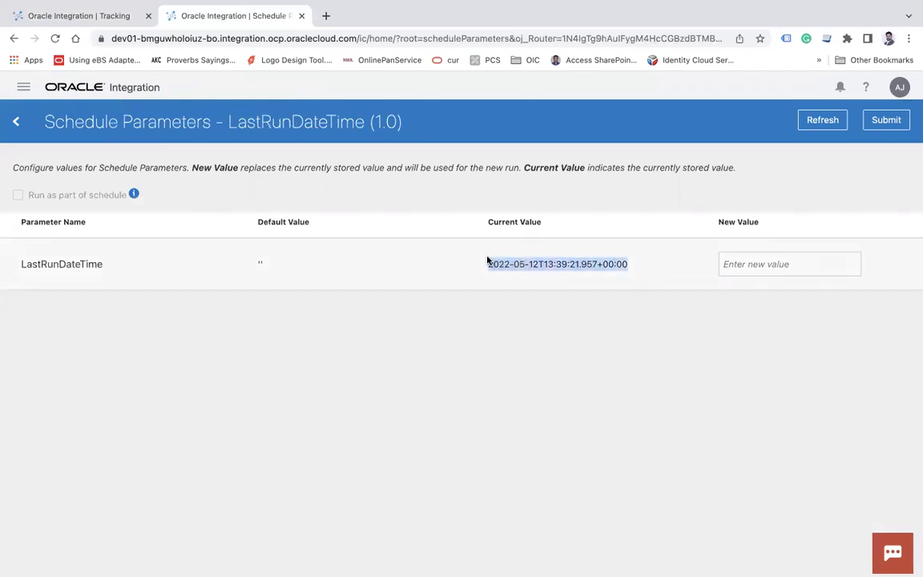
{"action": "double_click", "coordinate": [540, 265]}
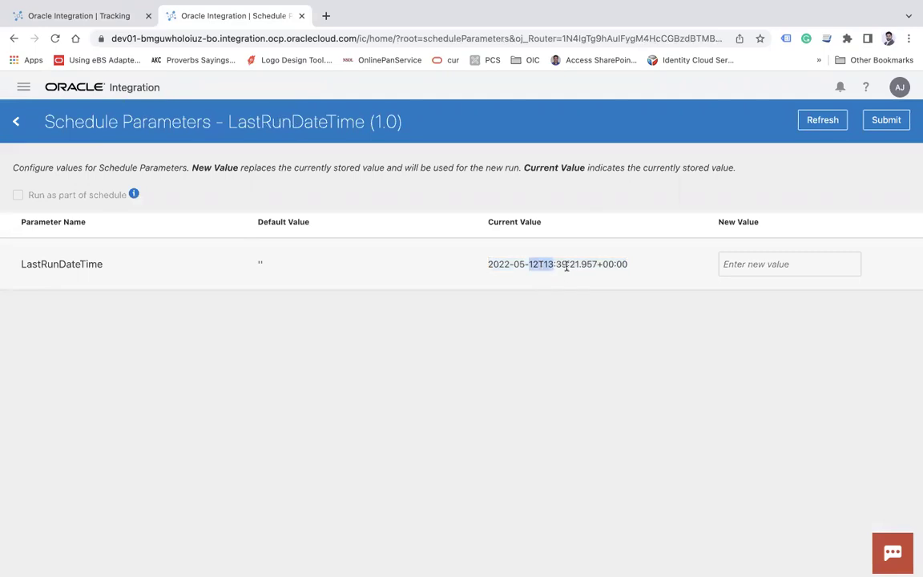
{"action": "left_click", "coordinate": [57, 16]}
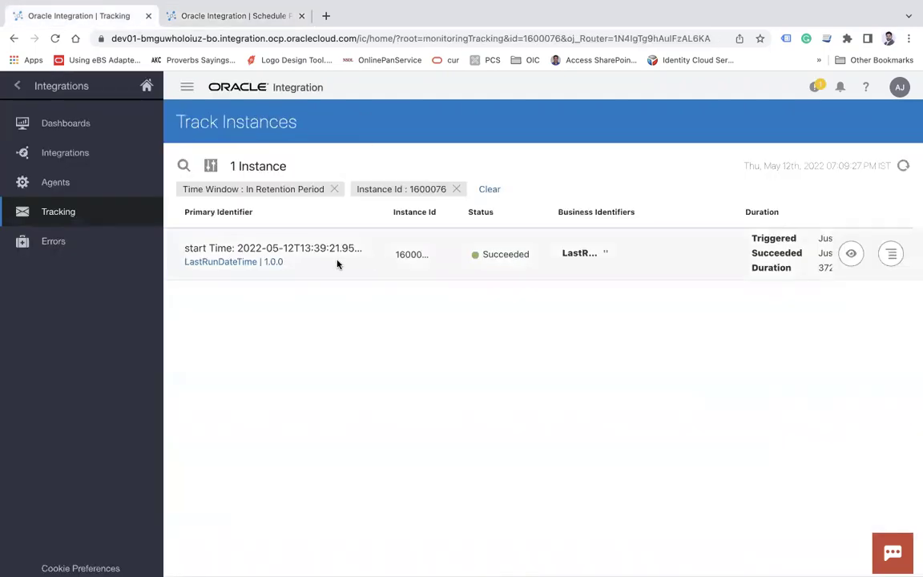
{"action": "left_click", "coordinate": [183, 22]}
{"action": "left_click", "coordinate": [885, 120]}
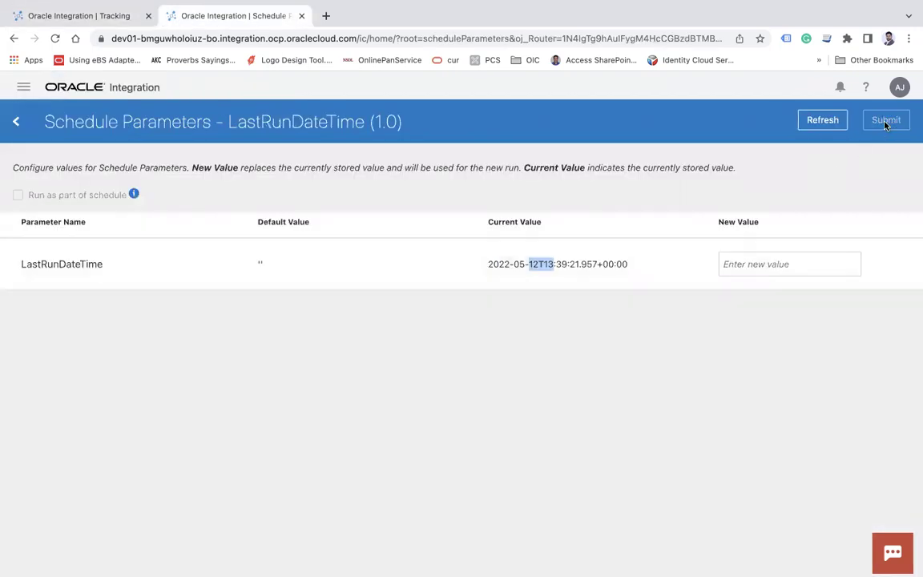
Step: Remove the Instance Id filter from the tracked instances and reload the tracking list
{"action": "left_click", "coordinate": [74, 16]}
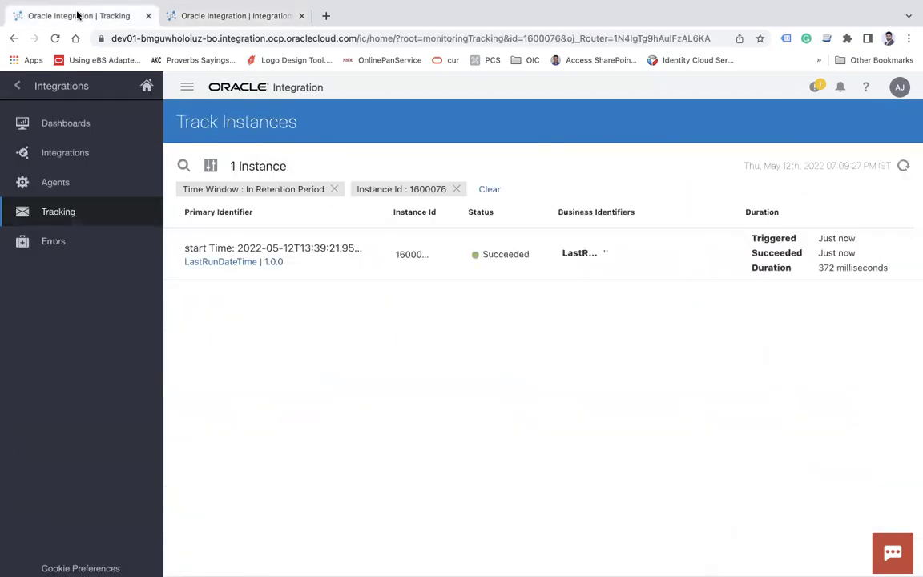
{"action": "left_click", "coordinate": [457, 189]}
{"action": "left_click", "coordinate": [904, 166]}
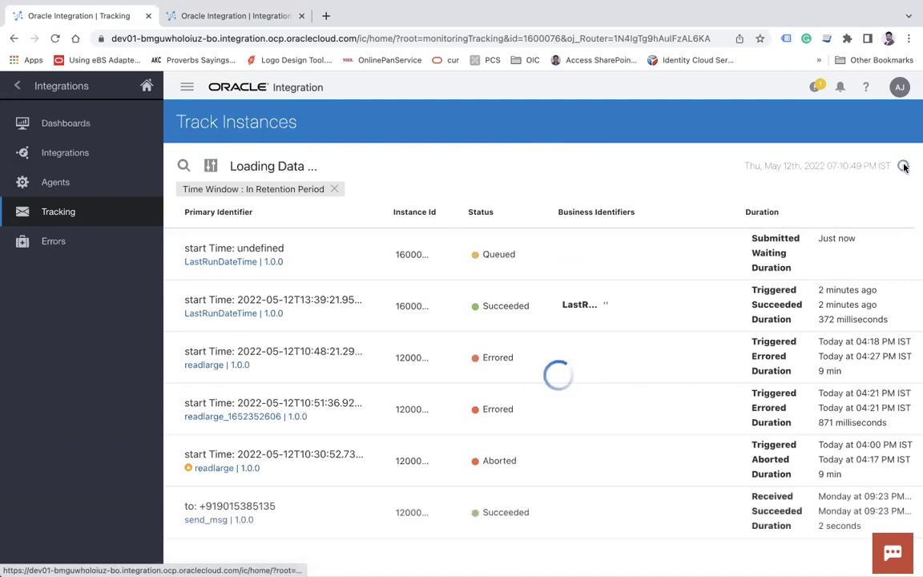
{"action": "left_click", "coordinate": [65, 152]}
{"action": "left_click", "coordinate": [49, 211]}
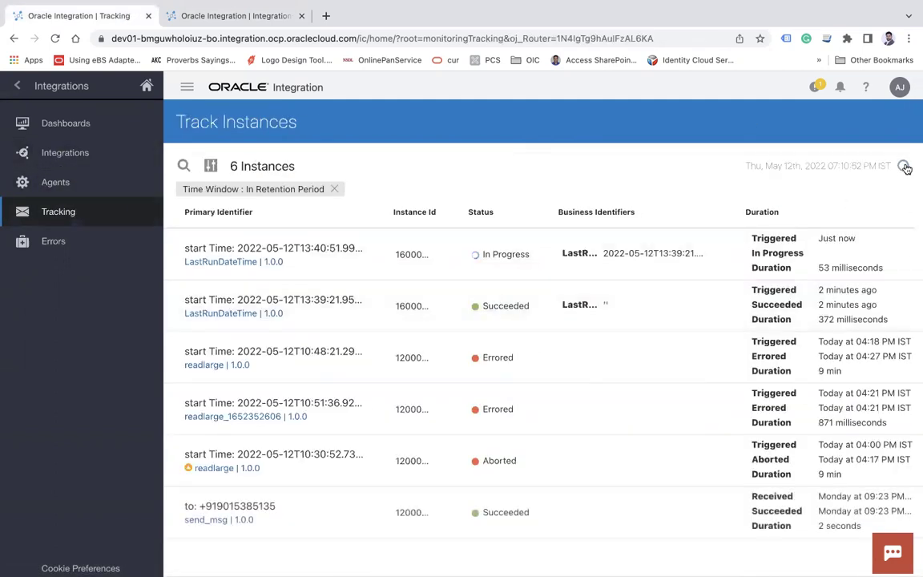
Step: Refresh the tracked instances and examine the last run date time logged by the newest LastRunDateTime run
{"action": "left_click", "coordinate": [904, 166]}
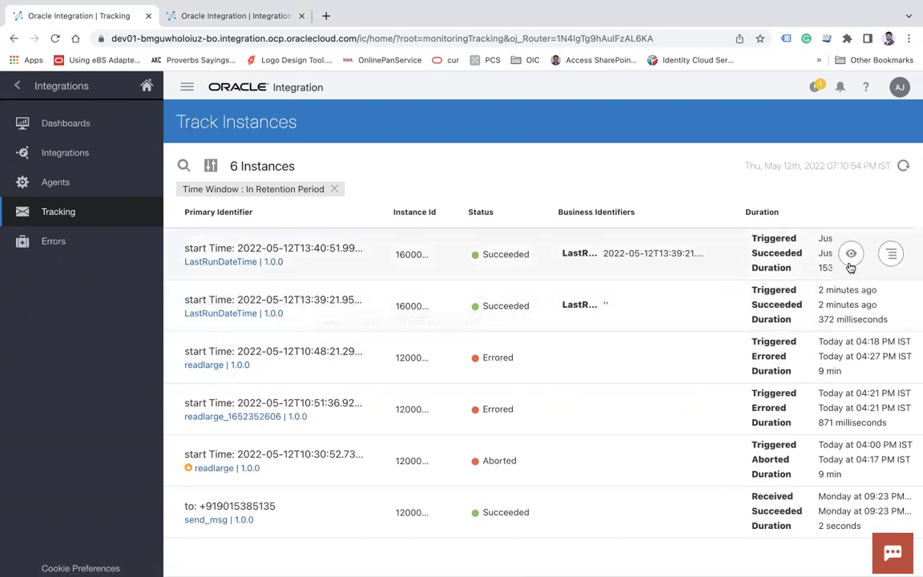
{"action": "left_click", "coordinate": [851, 255]}
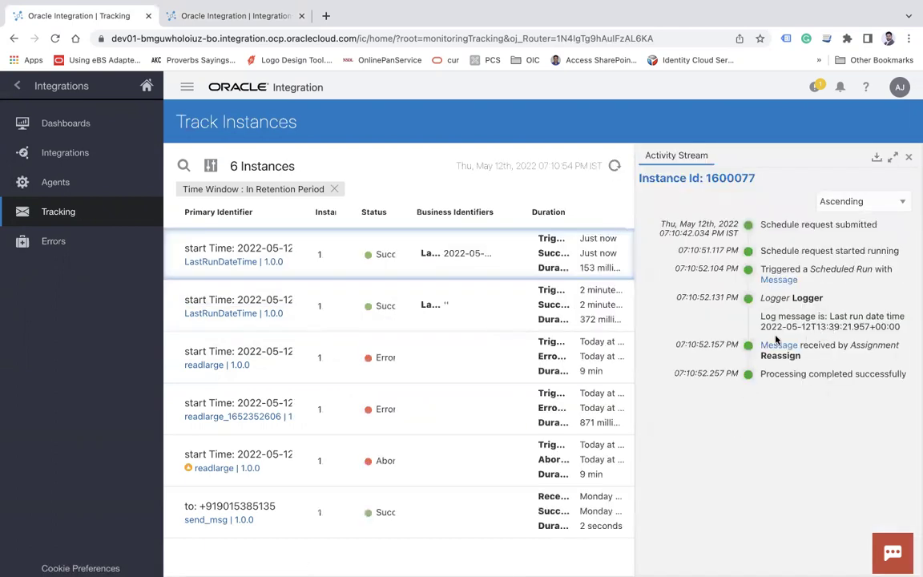
{"action": "left_click_drag", "start_coordinate": [820, 328], "coordinate": [842, 328]}
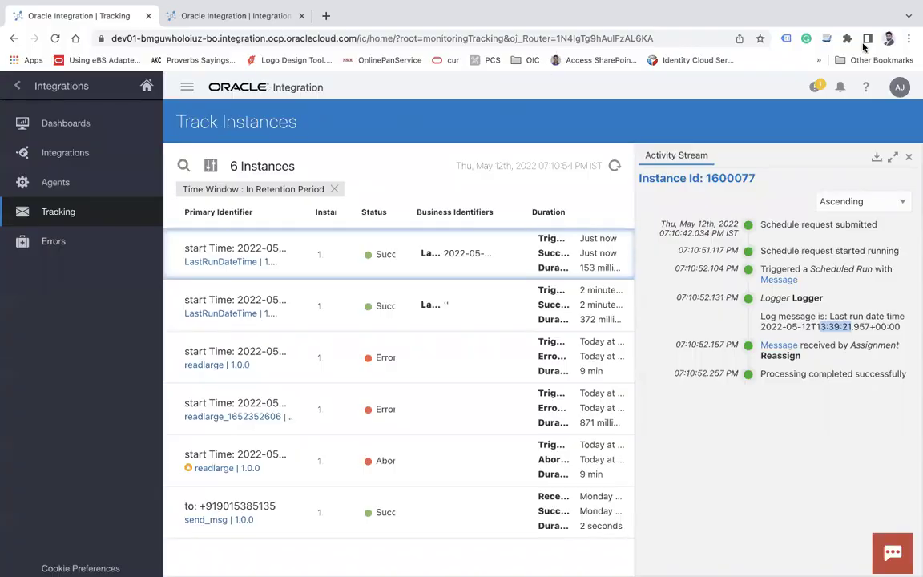
Step: Open the schedule parameters for another immediate run of the LastRunDateTime integration
{"action": "left_click", "coordinate": [215, 17]}
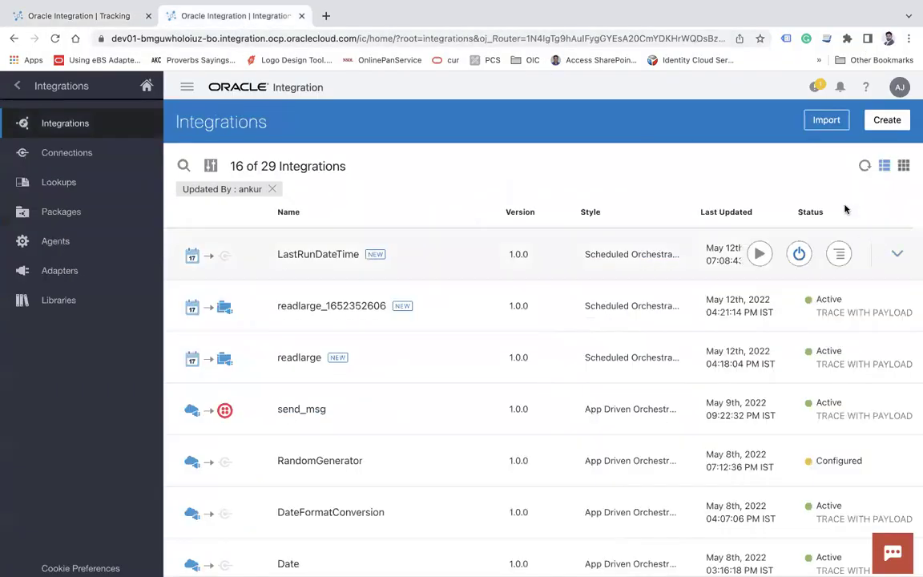
{"action": "mouse_move", "coordinate": [762, 255]}
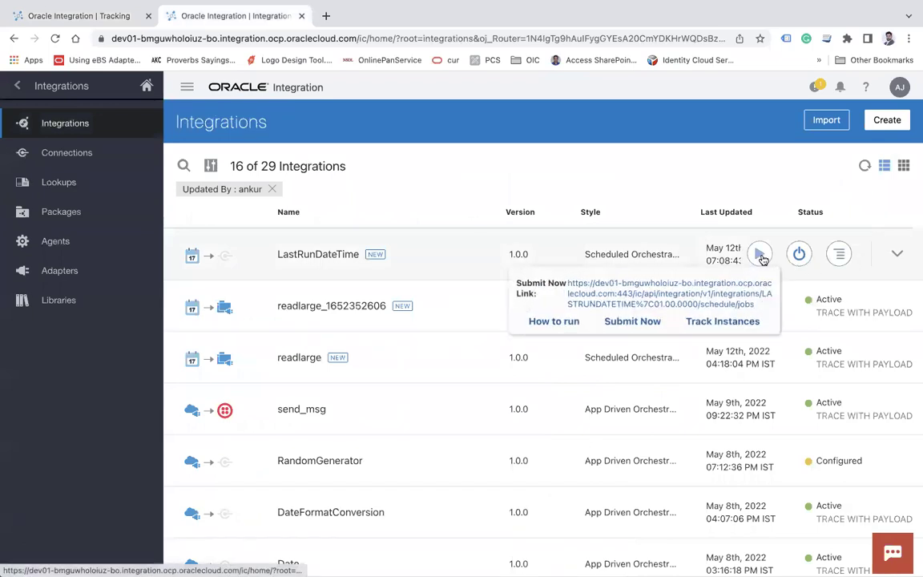
{"action": "left_click", "coordinate": [618, 323]}
{"action": "left_click", "coordinate": [599, 394]}
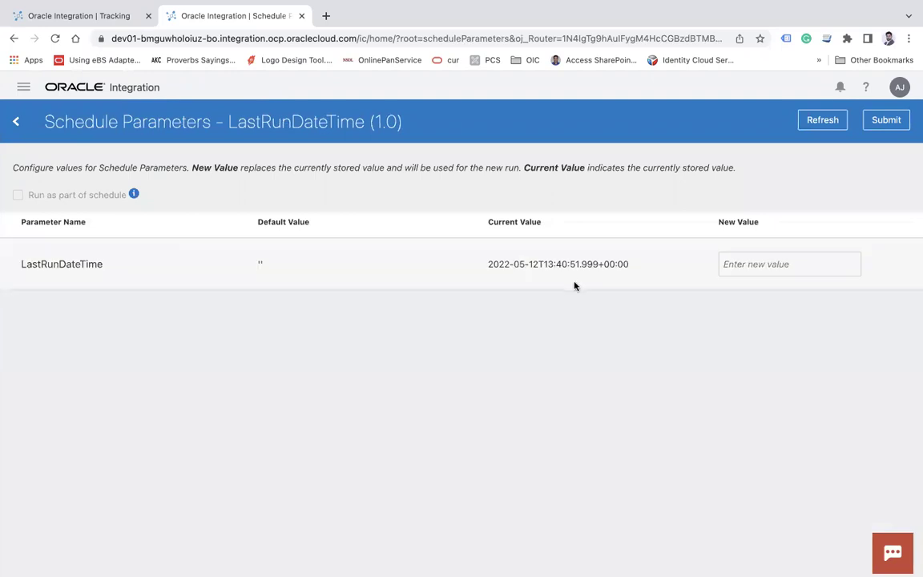
Step: List the received LastRunDateTime instances in monitoring, and compare the latest start time with the stored schedule parameter value
{"action": "left_click", "coordinate": [42, 18]}
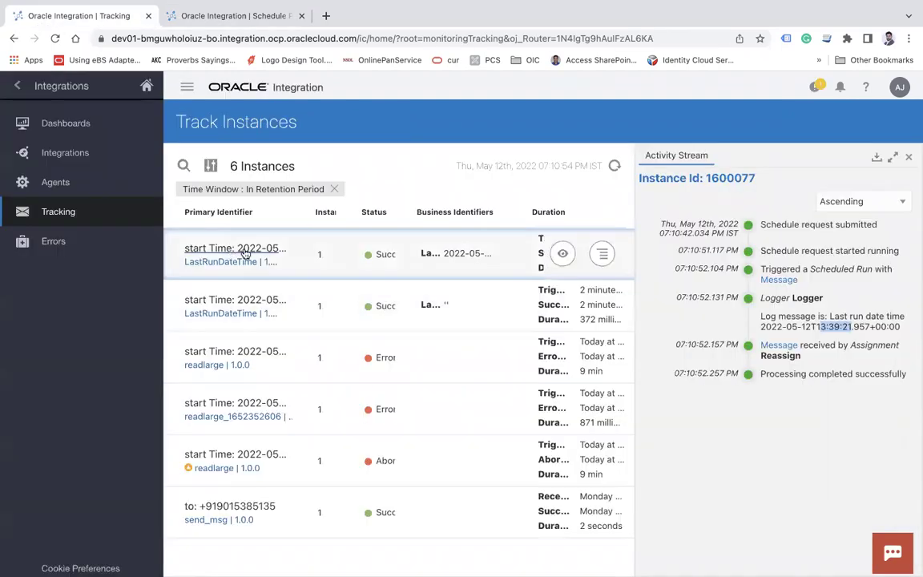
{"action": "left_click", "coordinate": [909, 158]}
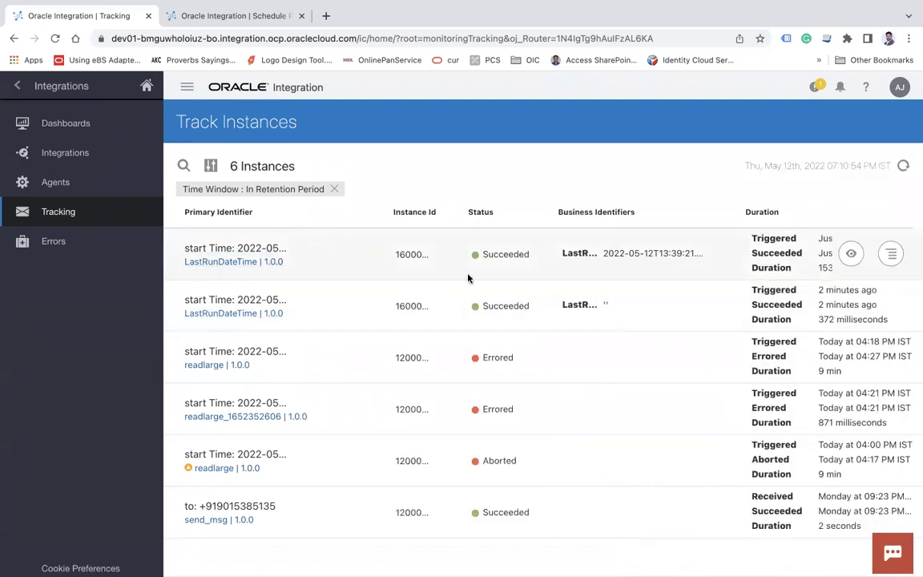
{"action": "left_click", "coordinate": [87, 161]}
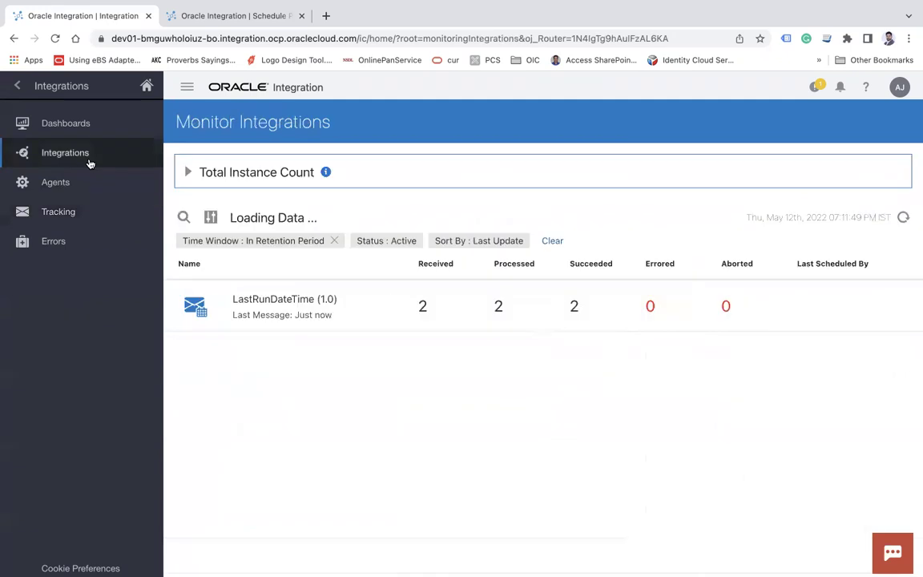
{"action": "left_click", "coordinate": [423, 307]}
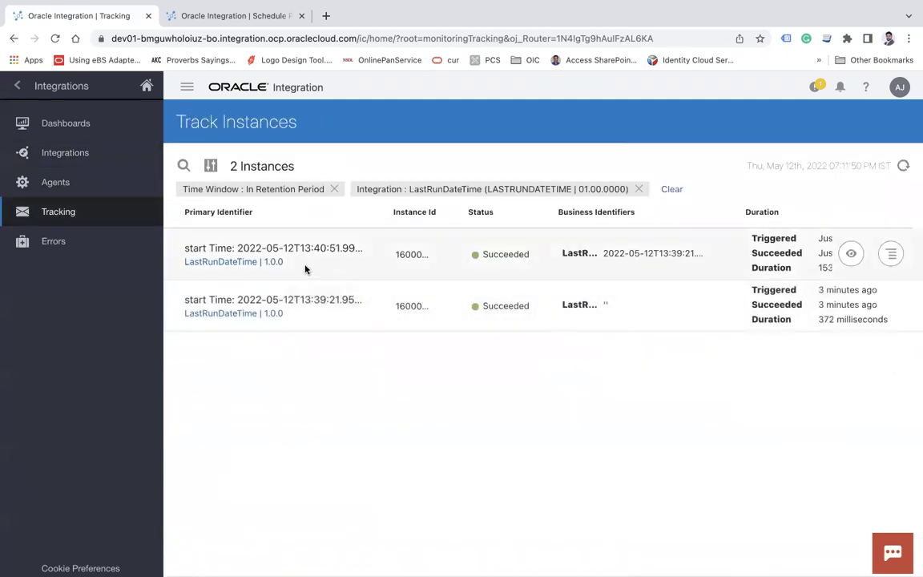
{"action": "left_click", "coordinate": [209, 16]}
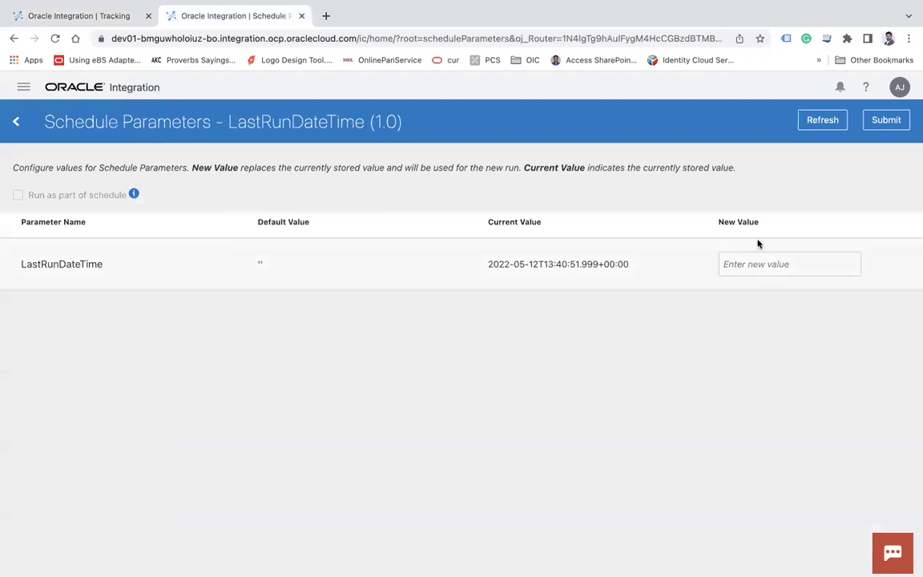
Step: Submit the LastRunDateTime run without a new parameter value and refresh the tracked instances until the run completes
{"action": "left_click", "coordinate": [881, 127]}
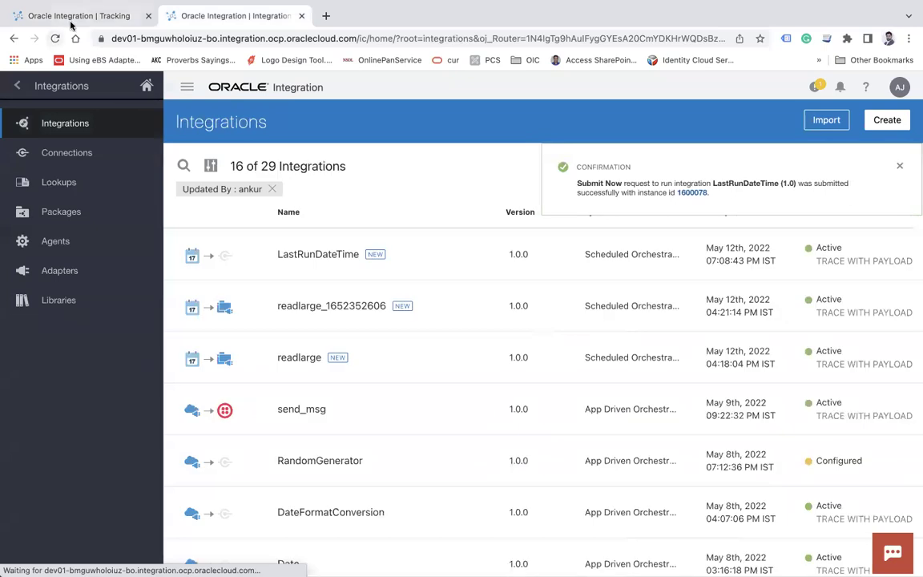
{"action": "left_click", "coordinate": [72, 24]}
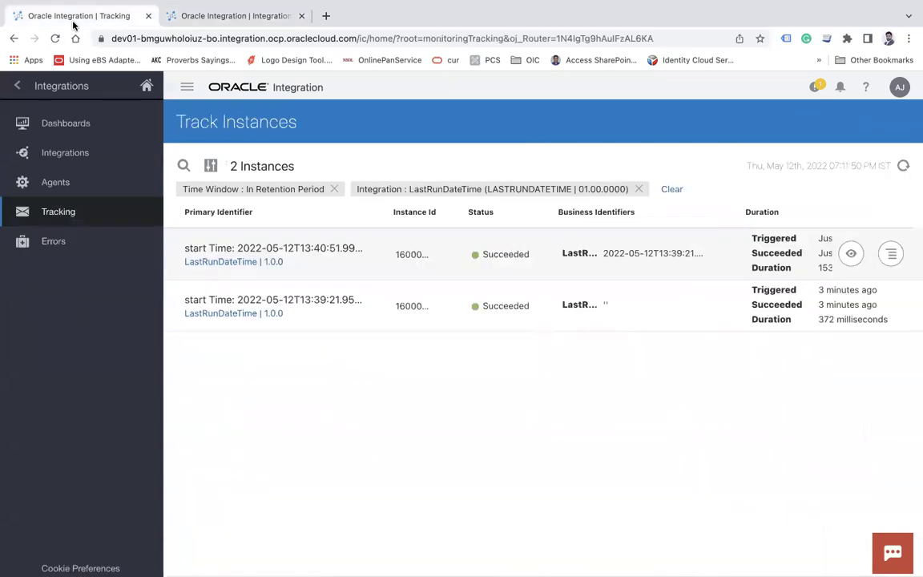
{"action": "left_click", "coordinate": [903, 166]}
{"action": "left_click", "coordinate": [903, 167]}
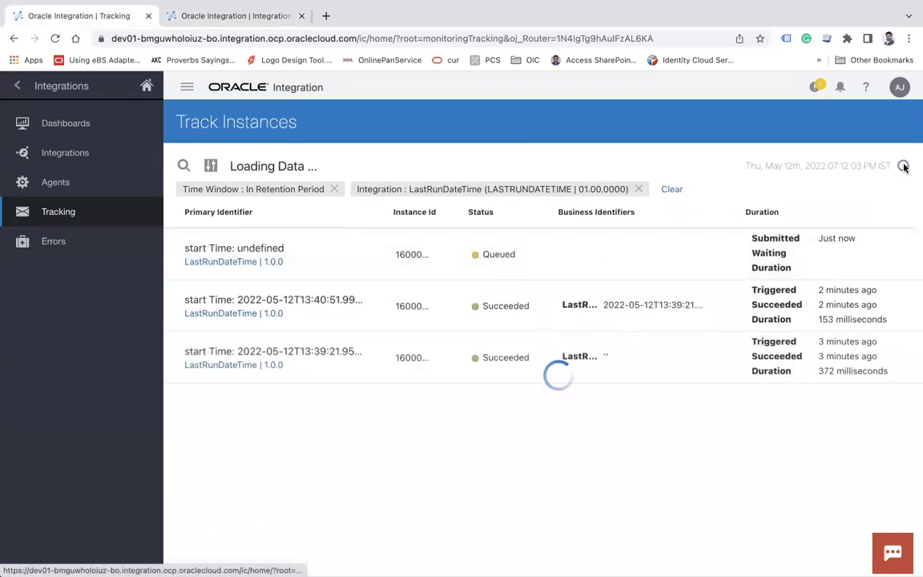
{"action": "left_click", "coordinate": [86, 151]}
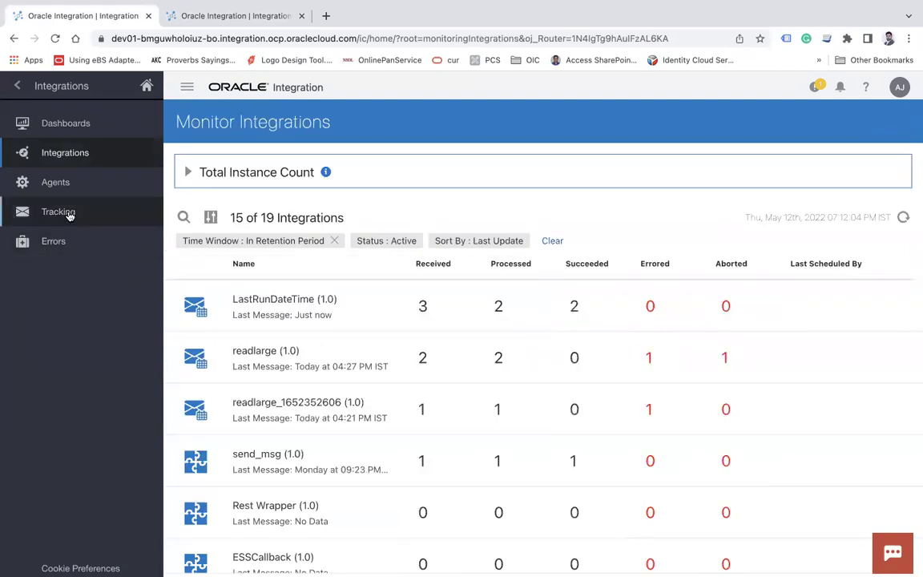
{"action": "left_click", "coordinate": [69, 213]}
{"action": "left_click", "coordinate": [903, 166]}
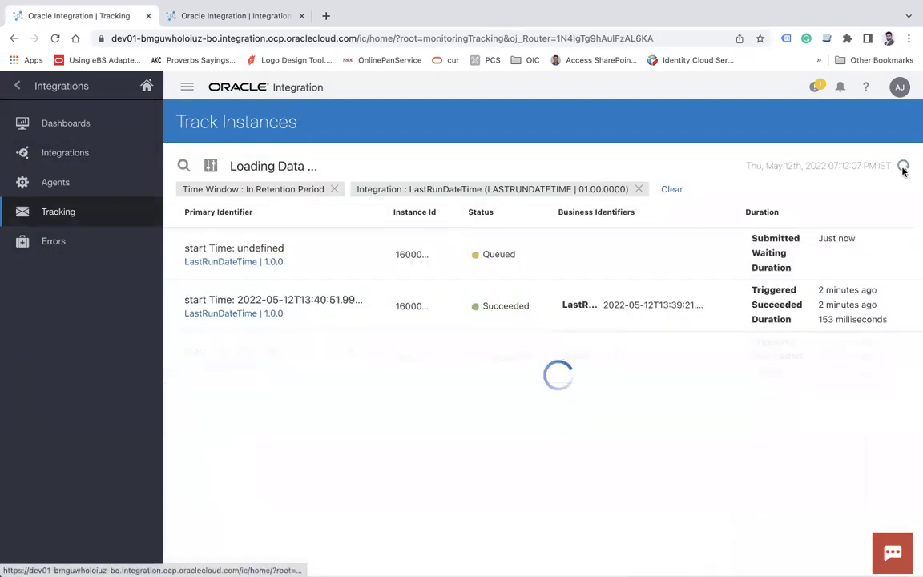
{"action": "left_click", "coordinate": [903, 167]}
{"action": "left_click", "coordinate": [903, 167]}
{"action": "left_click", "coordinate": [903, 167]}
{"action": "left_click", "coordinate": [903, 167]}
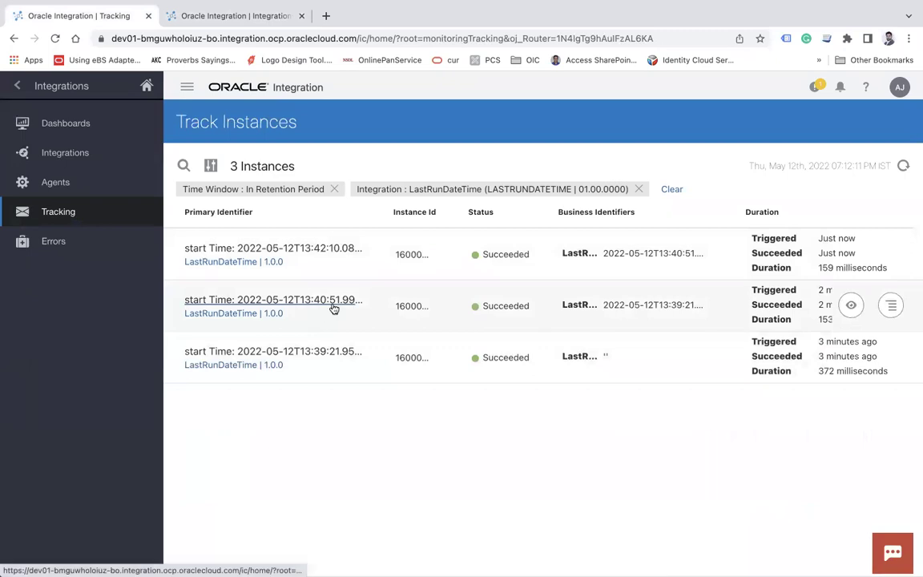
Step: Examine the last run date time logged in the newest run's activity stream, reloading the instances to get the full log details
{"action": "left_click", "coordinate": [852, 255]}
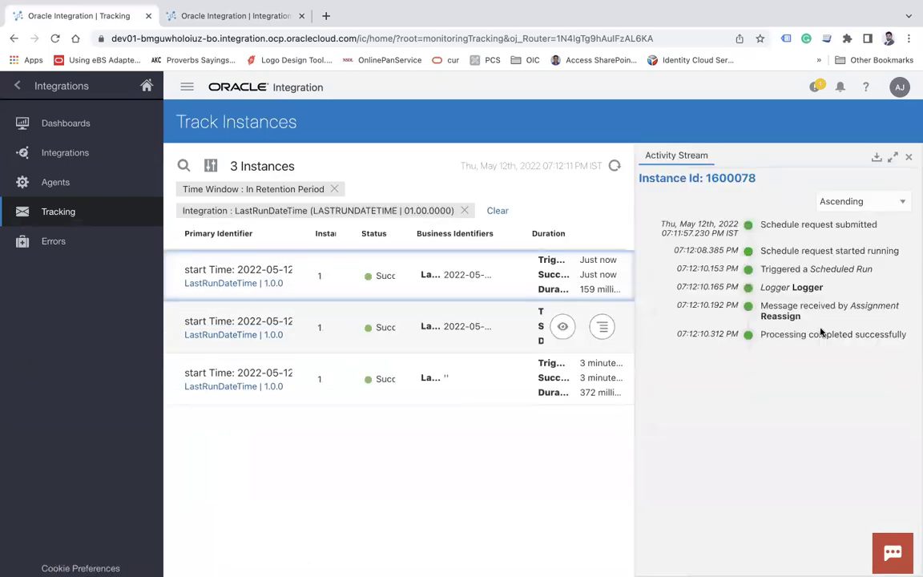
{"action": "left_click", "coordinate": [615, 167]}
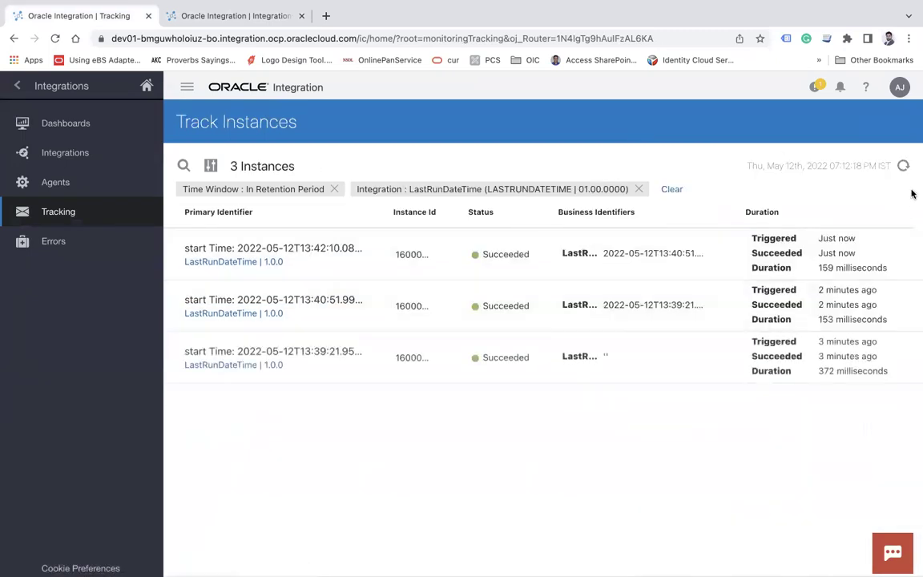
{"action": "left_click", "coordinate": [851, 255]}
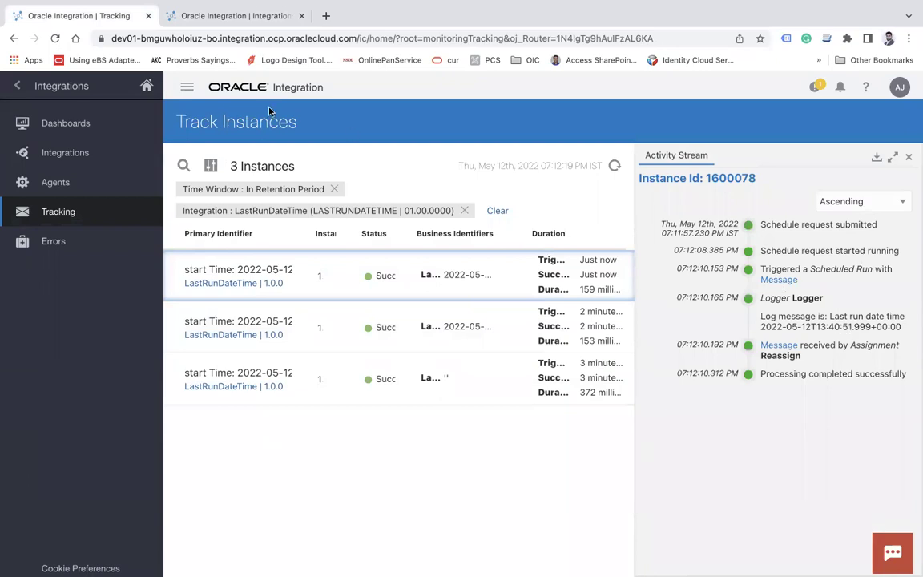
Step: Start another immediate run of LastRunDateTime as the preselected user and open its schedule parameters
{"action": "left_click", "coordinate": [219, 18]}
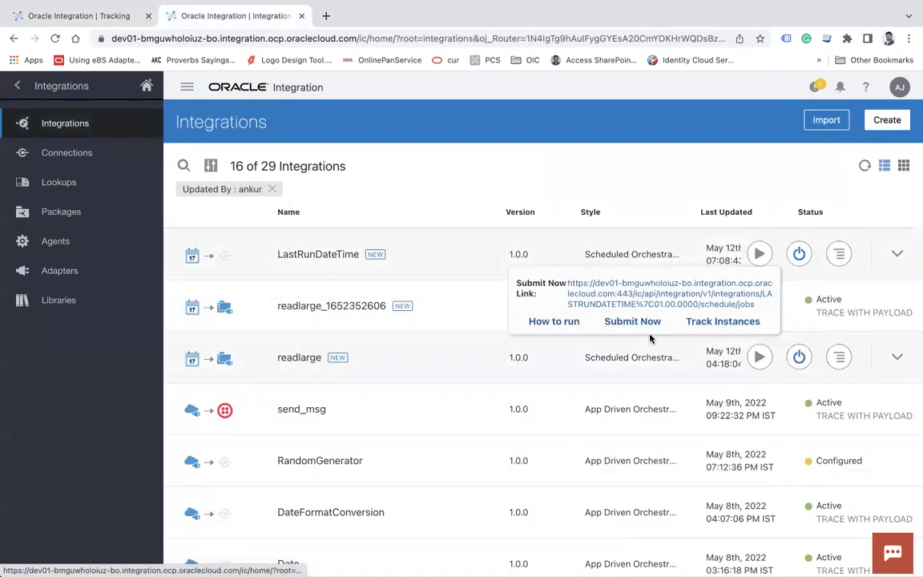
{"action": "left_click", "coordinate": [621, 377]}
{"action": "left_click", "coordinate": [588, 392]}
Step: Override the LastRunDateTime parameter with the new value 2022-05-11T13:42:10.083+00:00, based on a copy of the stored value, and submit the run
{"action": "triple_click", "coordinate": [528, 263]}
{"action": "key", "text": "ctrl+c"}
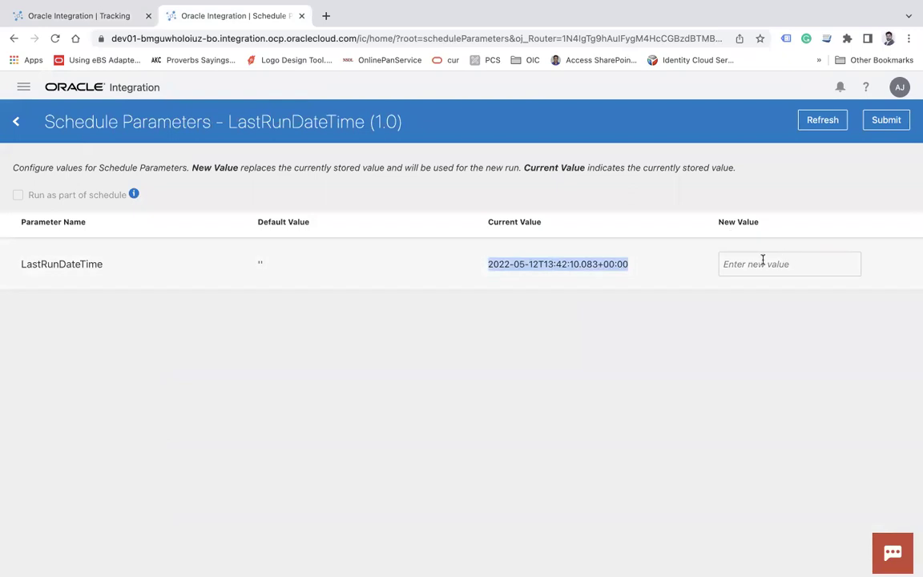
{"action": "left_click", "coordinate": [763, 261]}
{"action": "key", "text": "ctrl+v"}
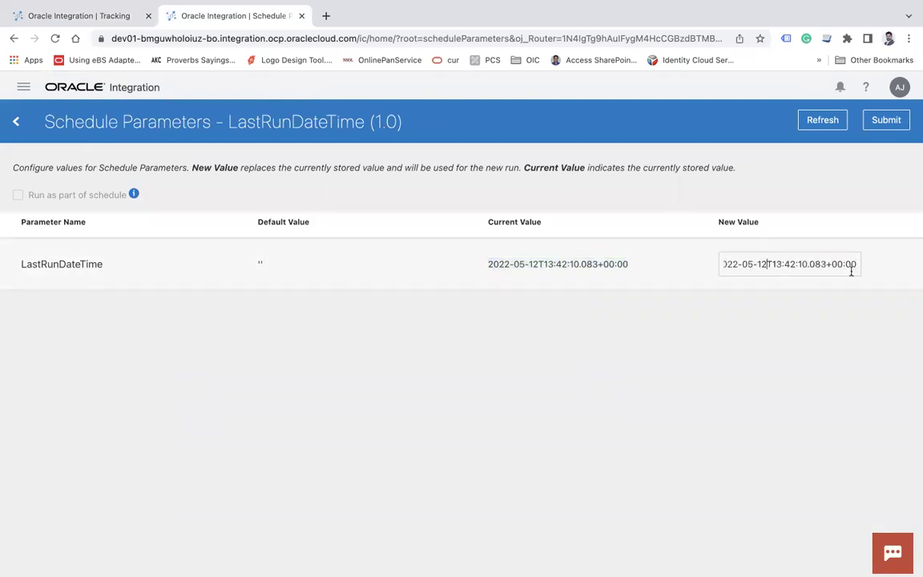
{"action": "left_click", "coordinate": [770, 264]}
{"action": "key", "text": "BackSpace"}
{"action": "type", "text": "1"}
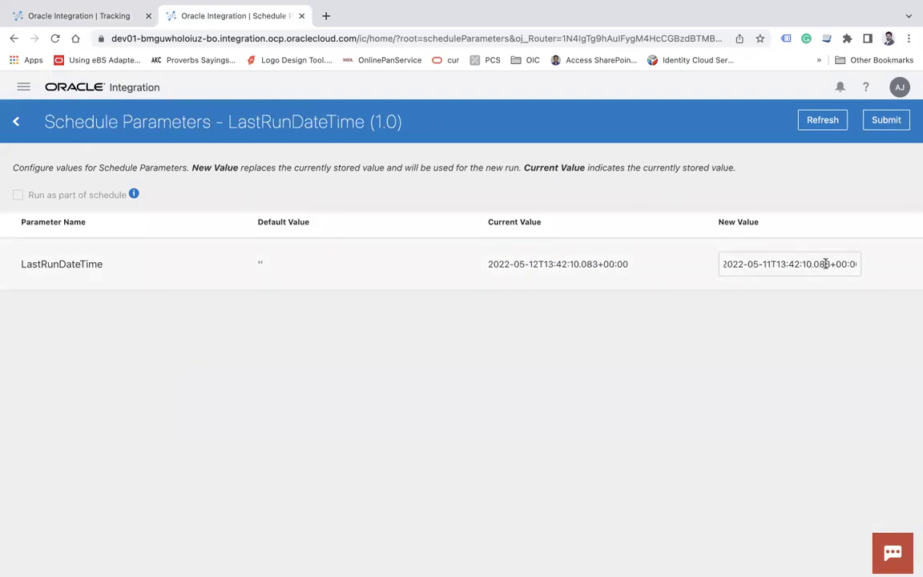
{"action": "left_click_drag", "start_coordinate": [825, 264], "coordinate": [723, 265]}
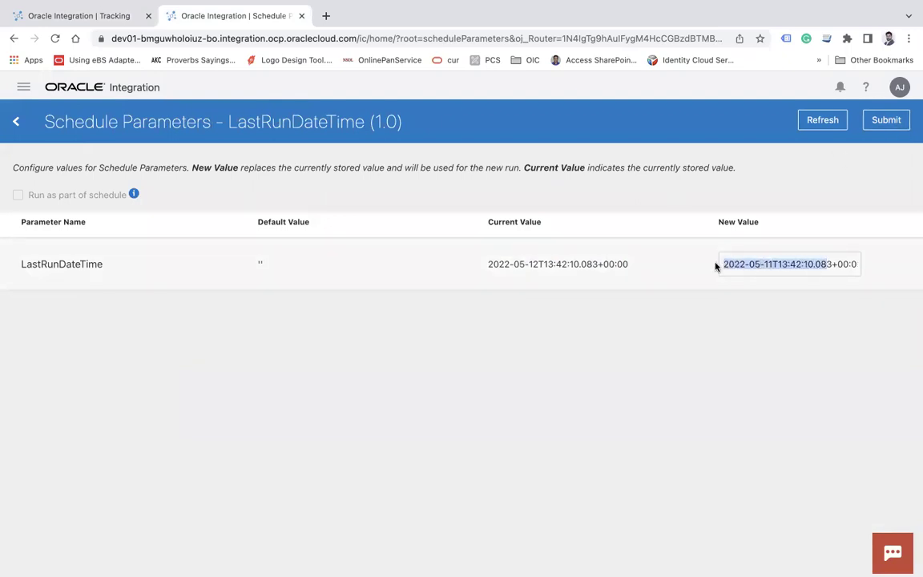
{"action": "left_click", "coordinate": [877, 119]}
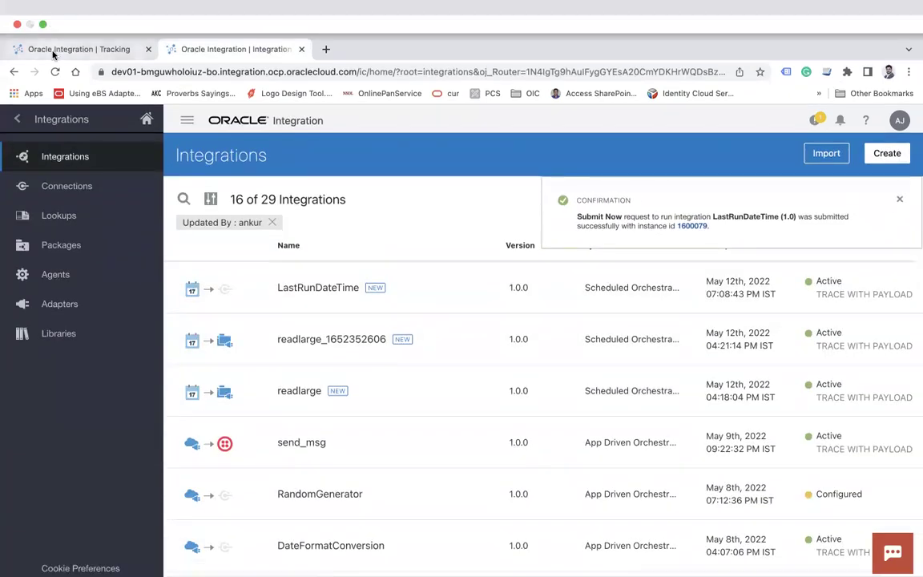
Step: Reload the tracked LastRunDateTime instances until the run submitted with the overridden date completes
{"action": "left_click", "coordinate": [53, 50]}
{"action": "left_click", "coordinate": [910, 157]}
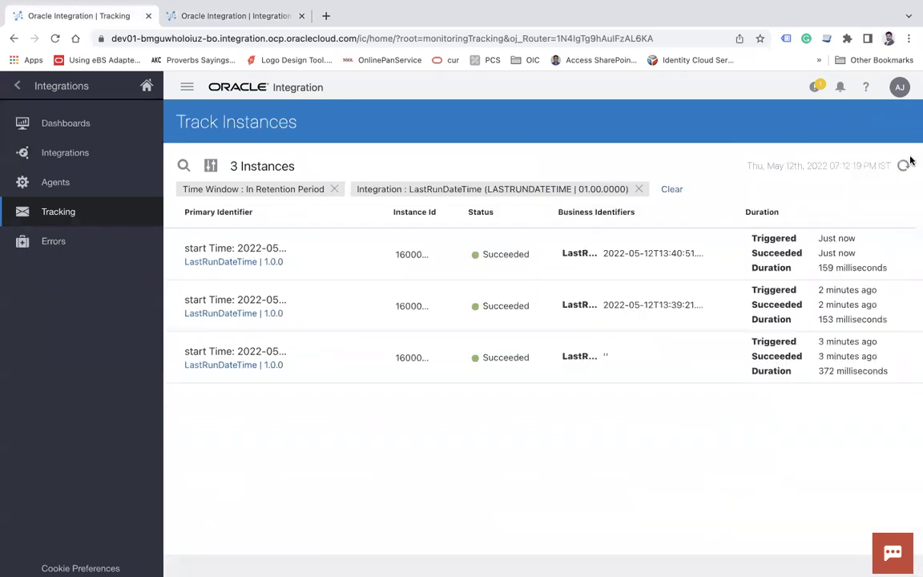
{"action": "left_click", "coordinate": [902, 165]}
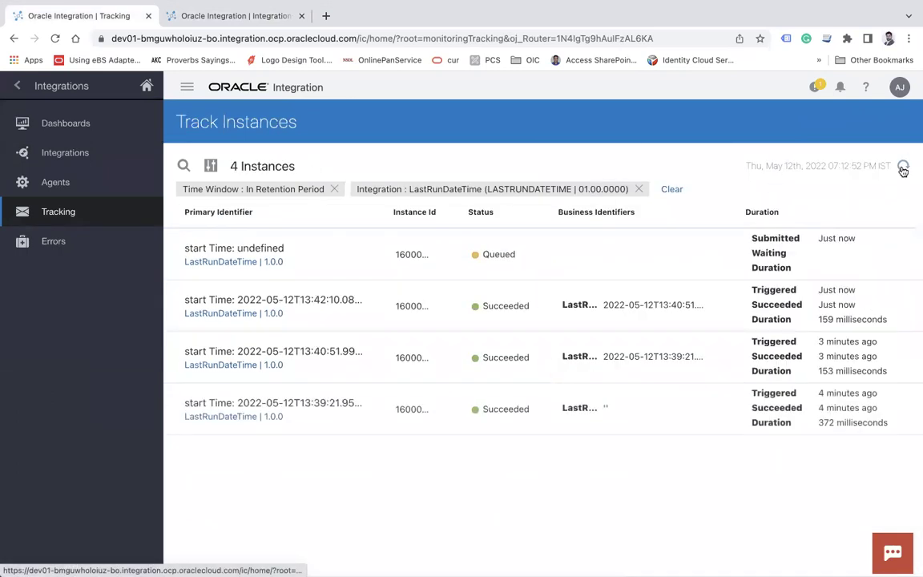
{"action": "left_click", "coordinate": [74, 152]}
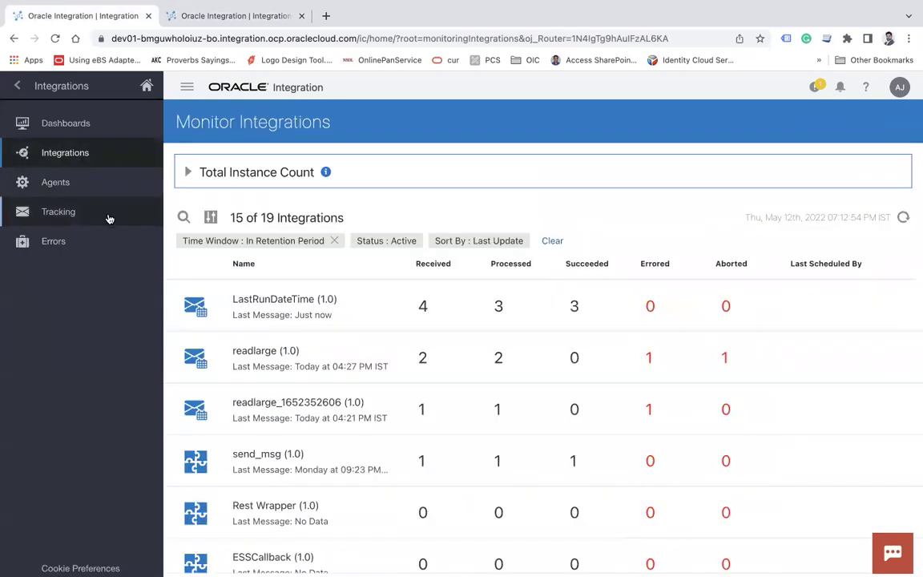
{"action": "left_click", "coordinate": [93, 213]}
{"action": "left_click", "coordinate": [903, 165]}
{"action": "left_click", "coordinate": [903, 165]}
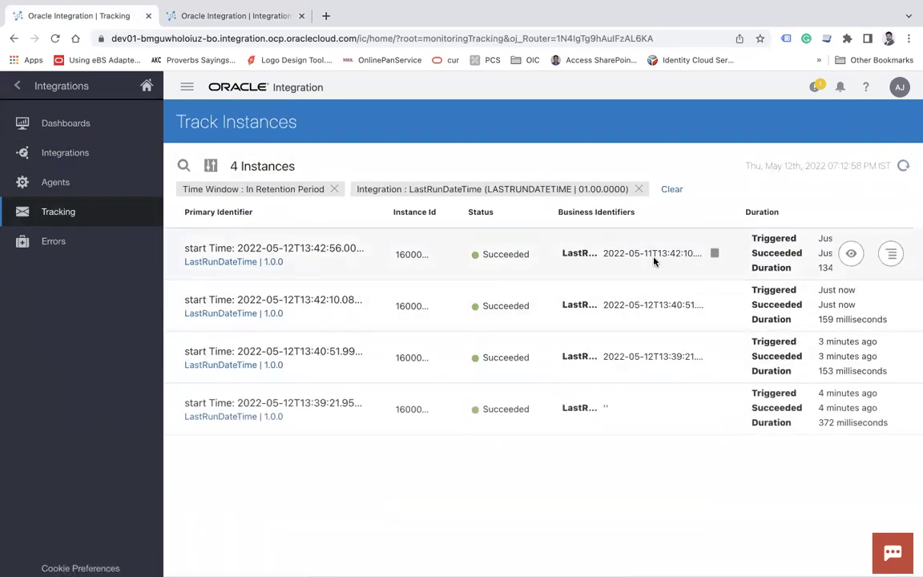
Step: Check the overridden date in the newest instance's business identifier, view its activity stream, and reload the tracking list
{"action": "left_click_drag", "start_coordinate": [653, 254], "coordinate": [605, 253]}
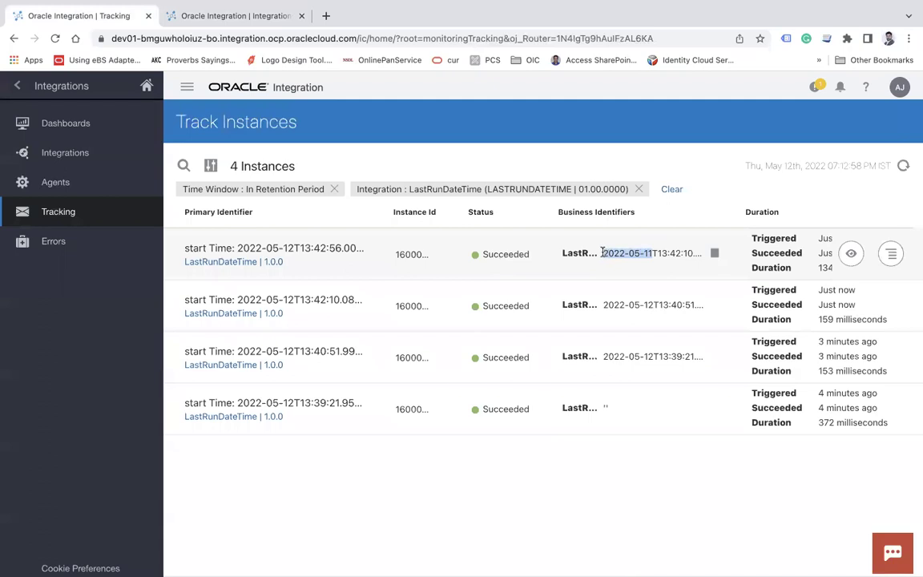
{"action": "left_click", "coordinate": [852, 256]}
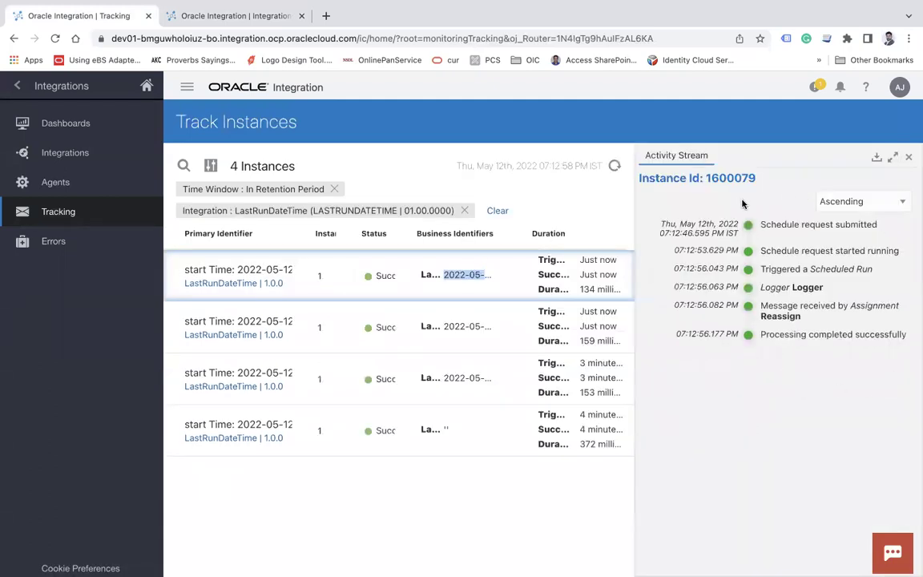
{"action": "left_click", "coordinate": [613, 166]}
{"action": "left_click", "coordinate": [903, 170]}
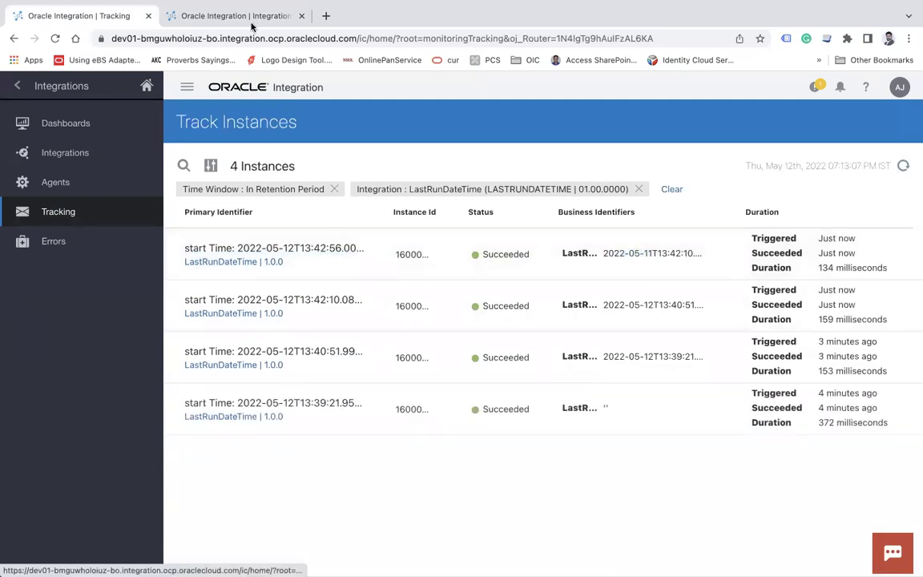
Step: Open the schedule parameters for another LastRunDateTime run and compare the stored value with the newest tracked instance's start time
{"action": "left_click", "coordinate": [212, 16]}
{"action": "mouse_move", "coordinate": [755, 254]}
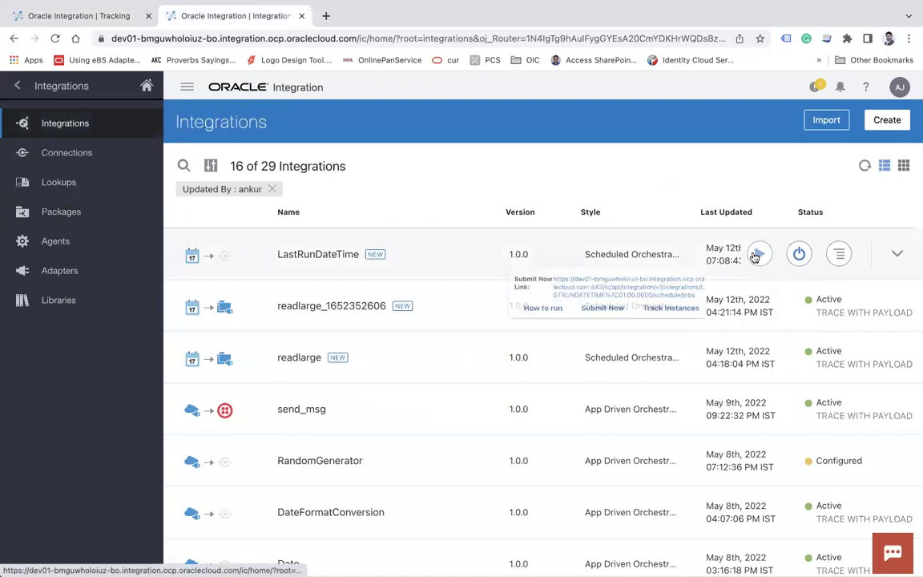
{"action": "left_click", "coordinate": [631, 323]}
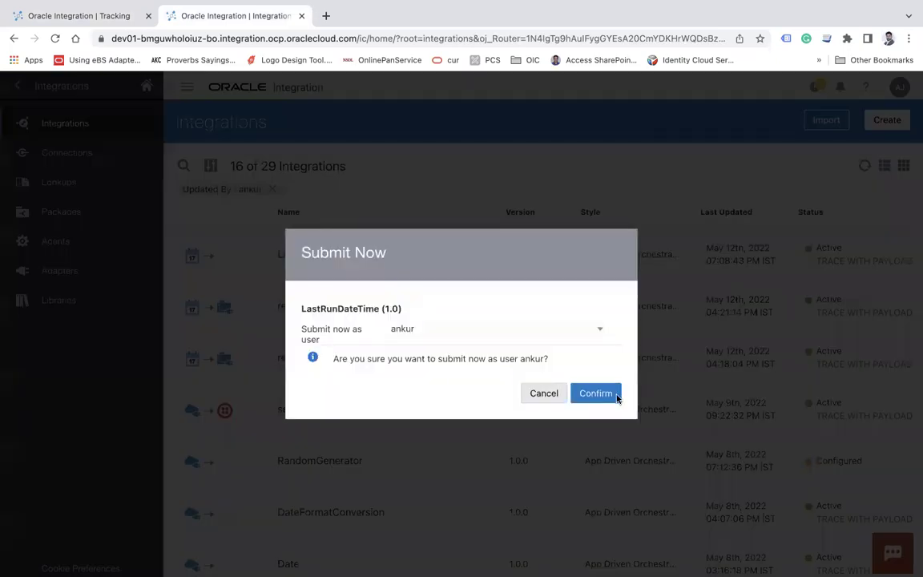
{"action": "left_click", "coordinate": [601, 393]}
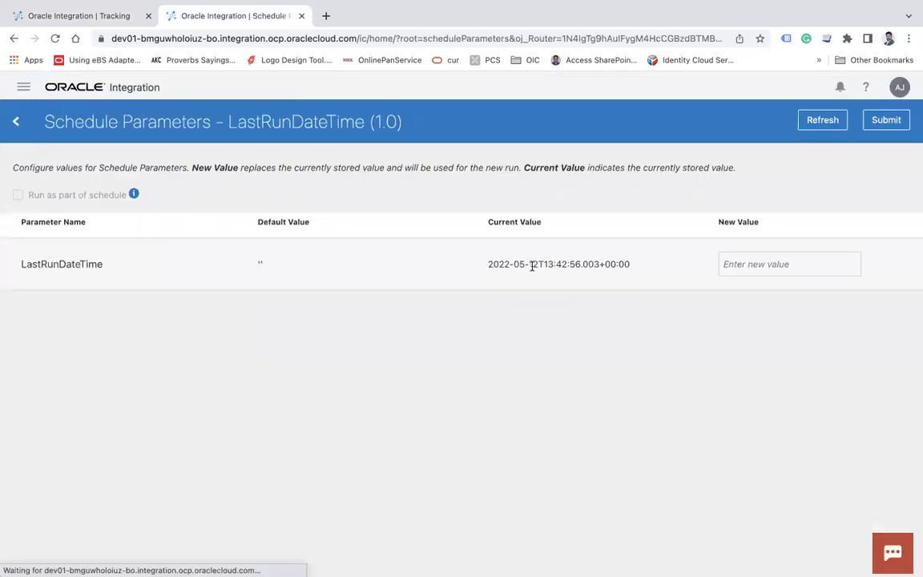
{"action": "left_click_drag", "start_coordinate": [549, 264], "coordinate": [562, 264]}
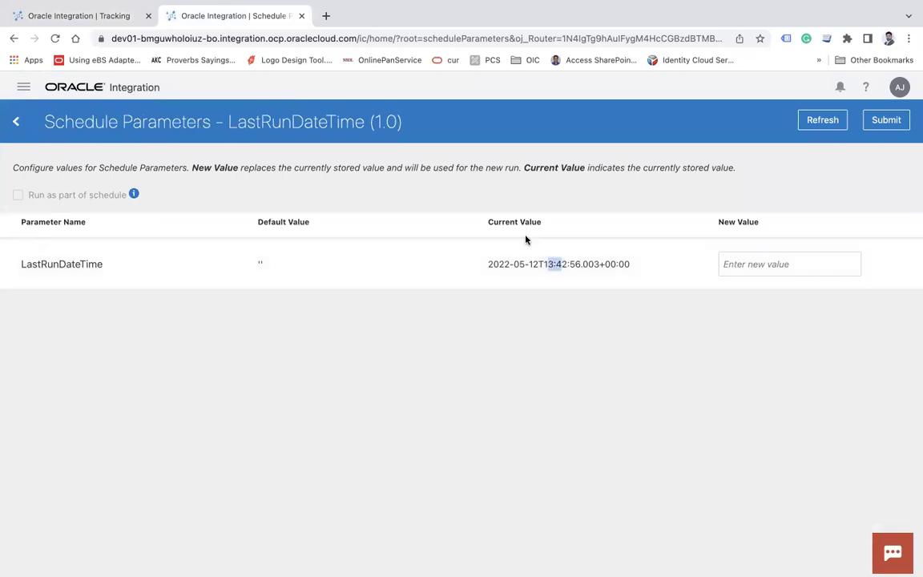
{"action": "left_click", "coordinate": [110, 19]}
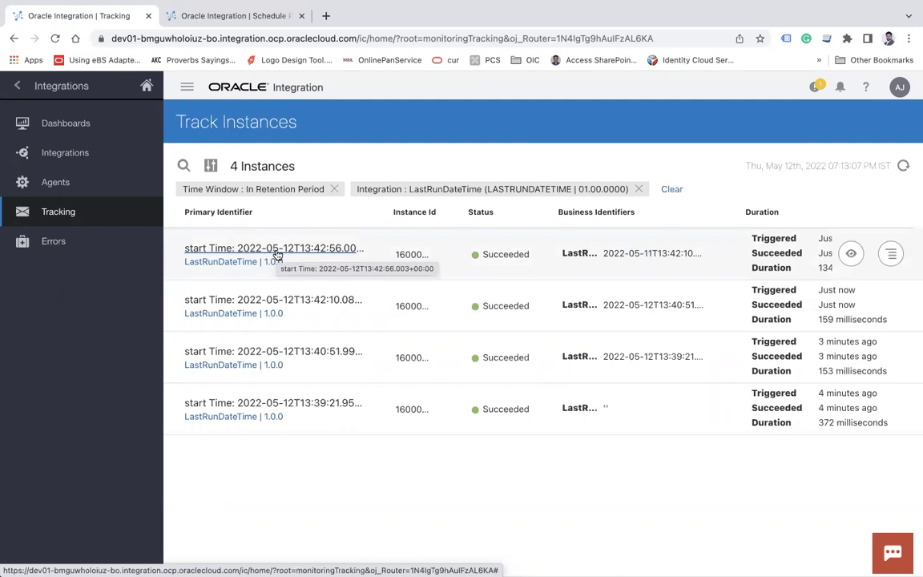
{"action": "left_click", "coordinate": [233, 16]}
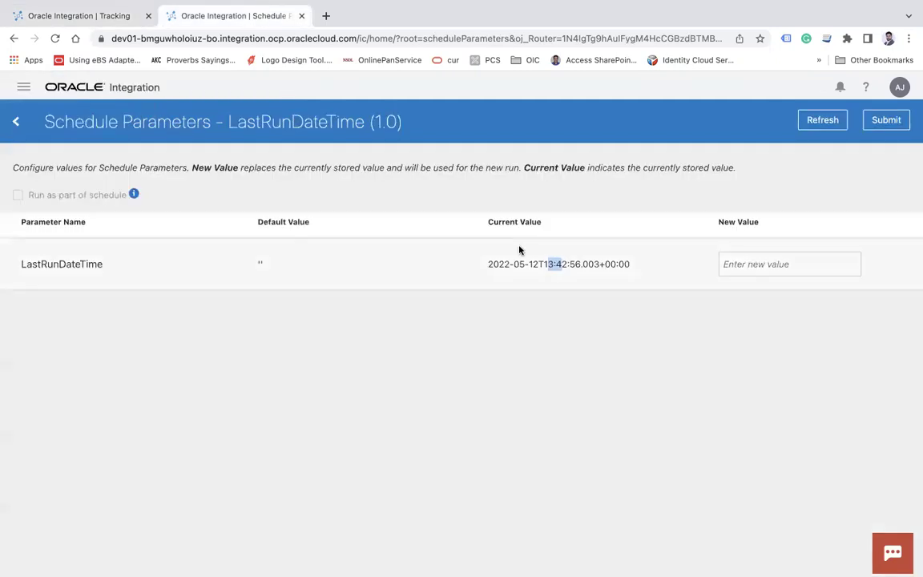
{"action": "key", "text": "super+Tab"}
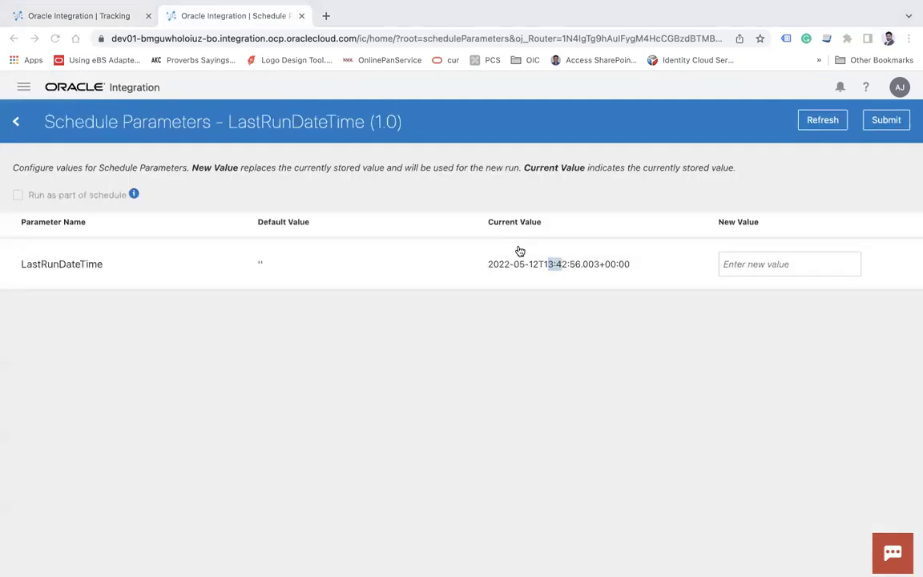